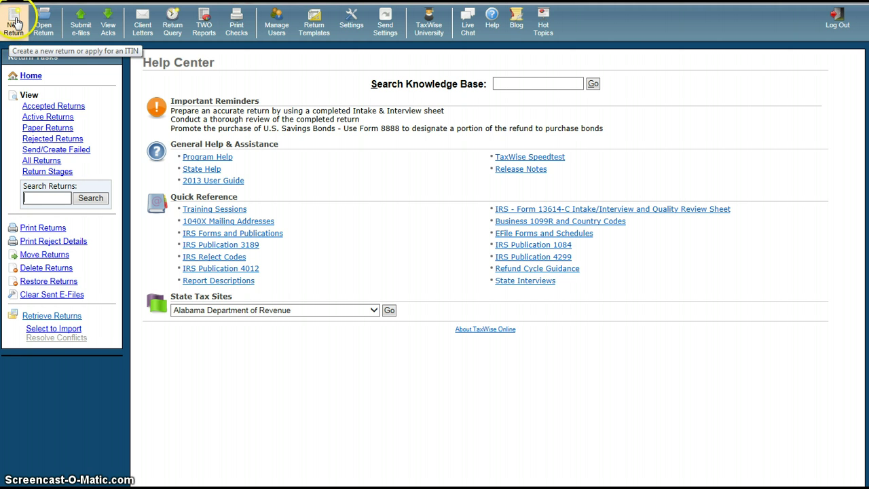
left_click(16, 25)
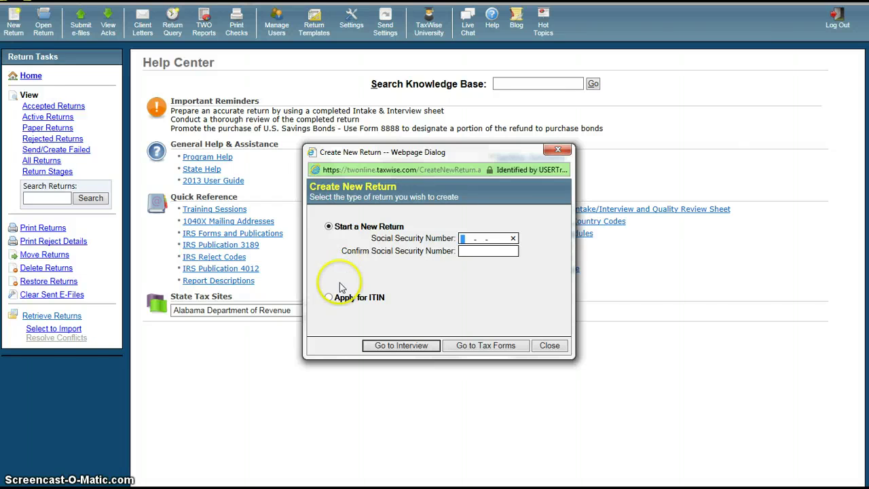
left_click(330, 298)
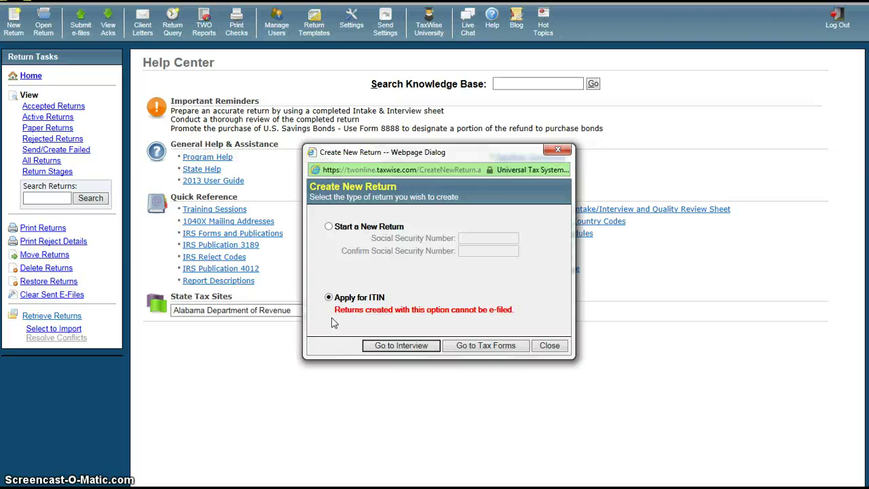
left_click(340, 321)
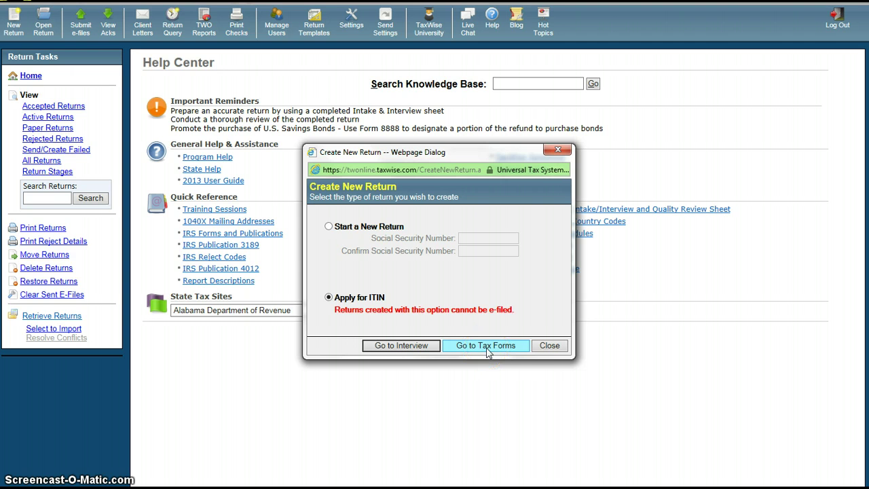
left_click(551, 347)
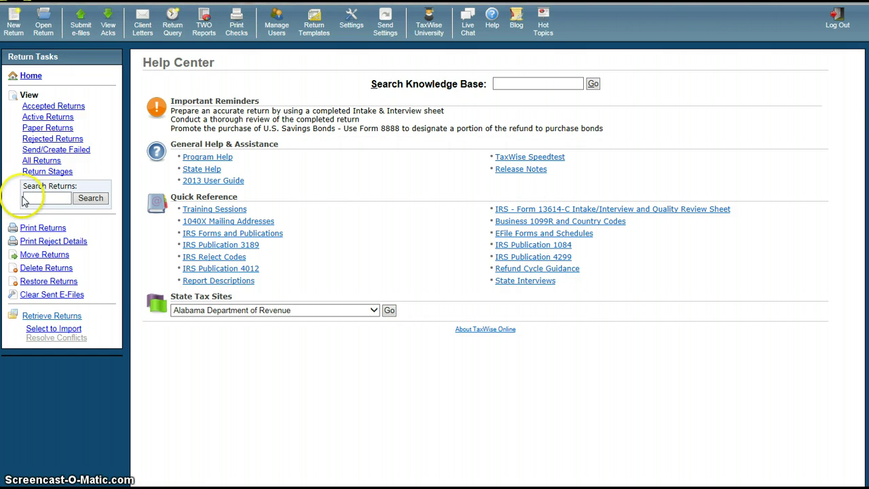
Step: Search the returns for "RETURN" and open the matching Pending ITIN return
left_click(27, 197)
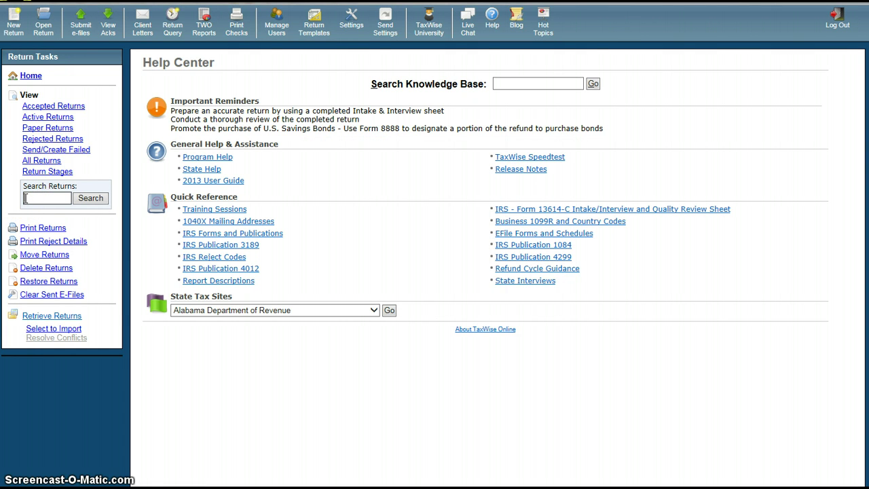
type("RETURN")
key("Return")
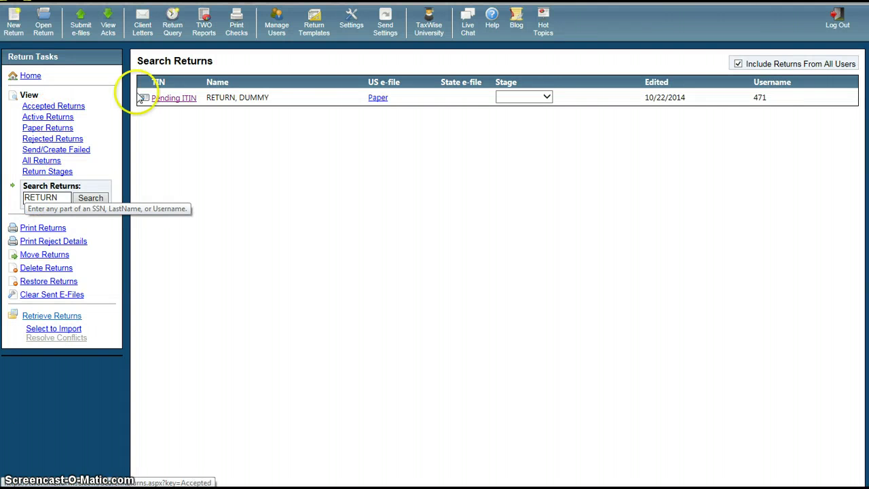
left_click(158, 100)
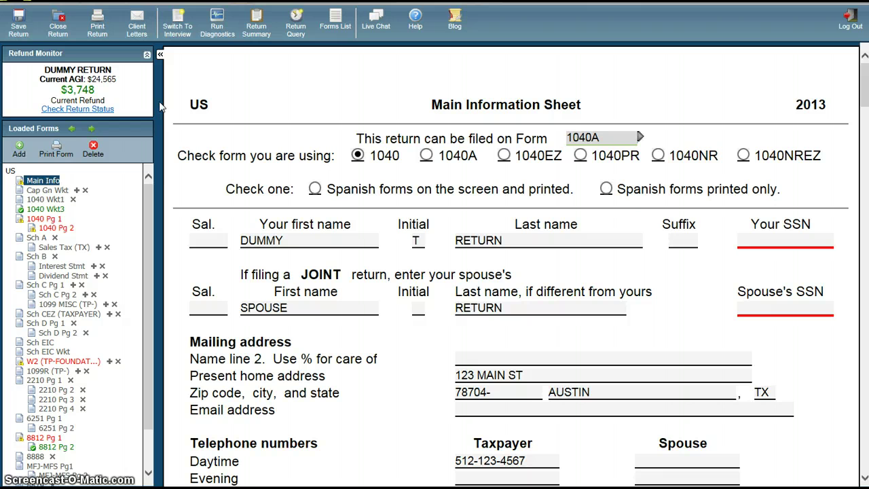
Step: Review the Main Information Sheet from the taxpayer and spouse details through filing status to the dependents table
left_click(432, 311)
scroll(824, 356, "down", 3)
scroll(824, 356, "down", 7)
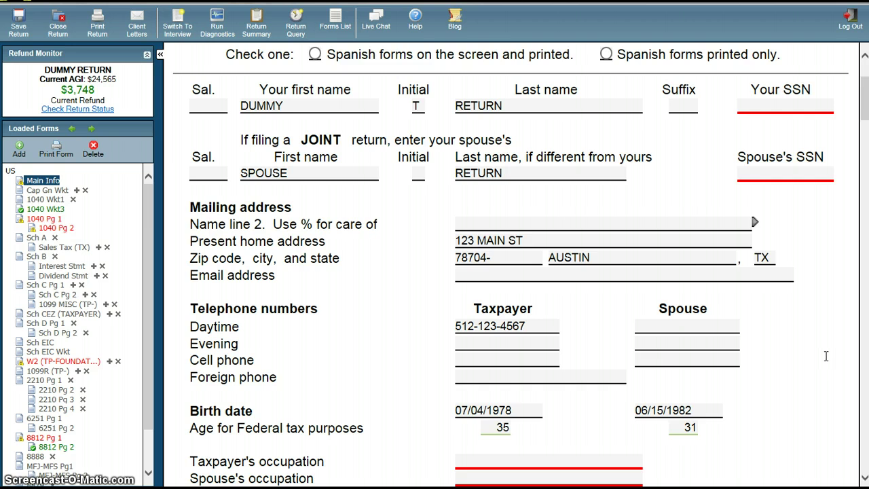
scroll(827, 356, "down", 4)
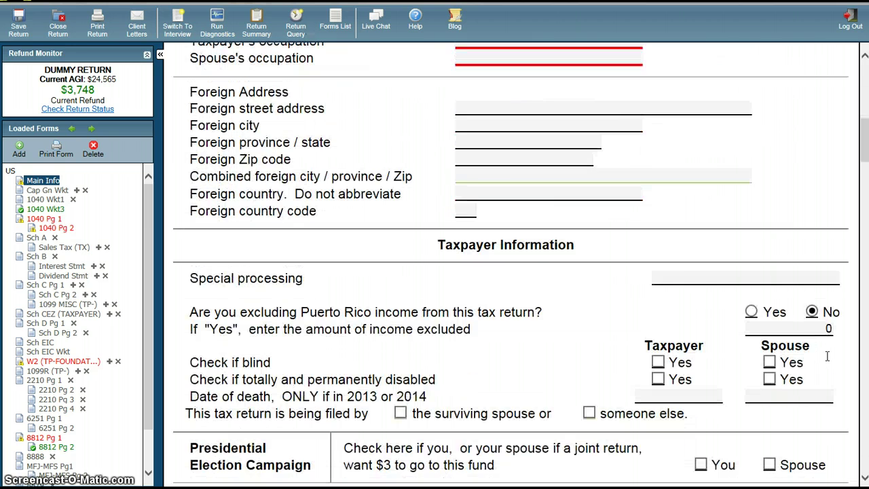
scroll(827, 356, "down", 3)
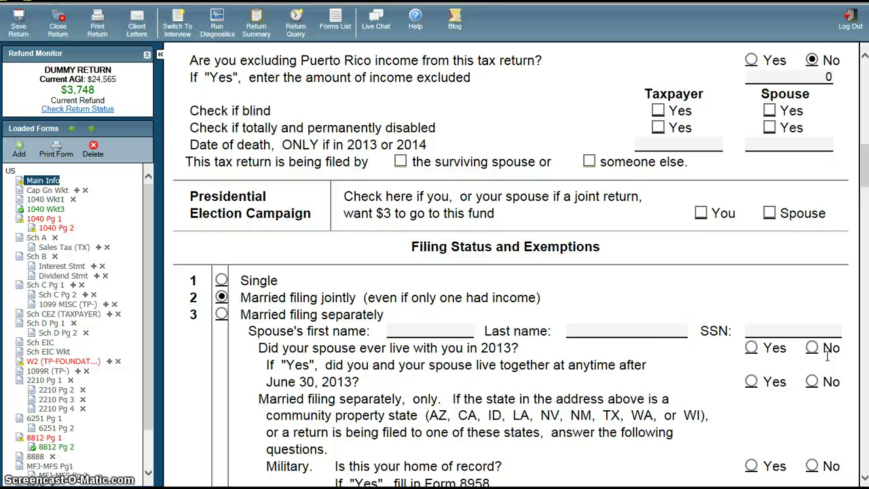
scroll(827, 358, "down", 3)
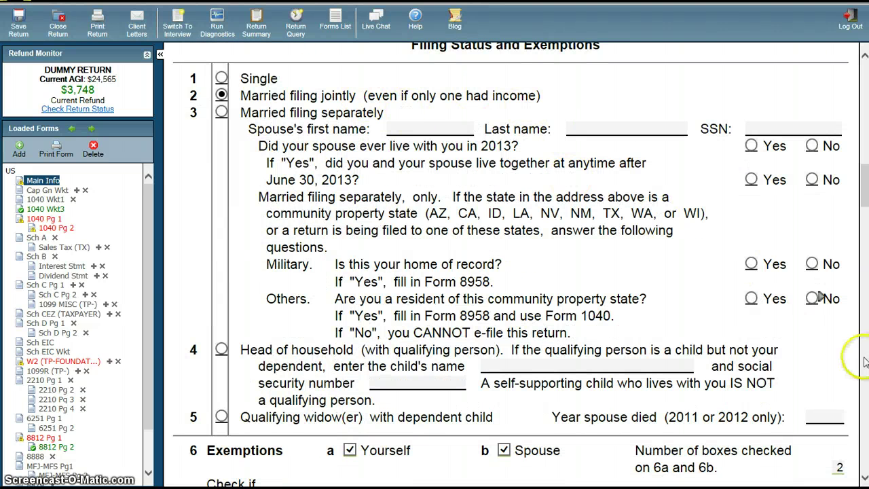
scroll(844, 355, "down", 5)
scroll(842, 357, "down", 3)
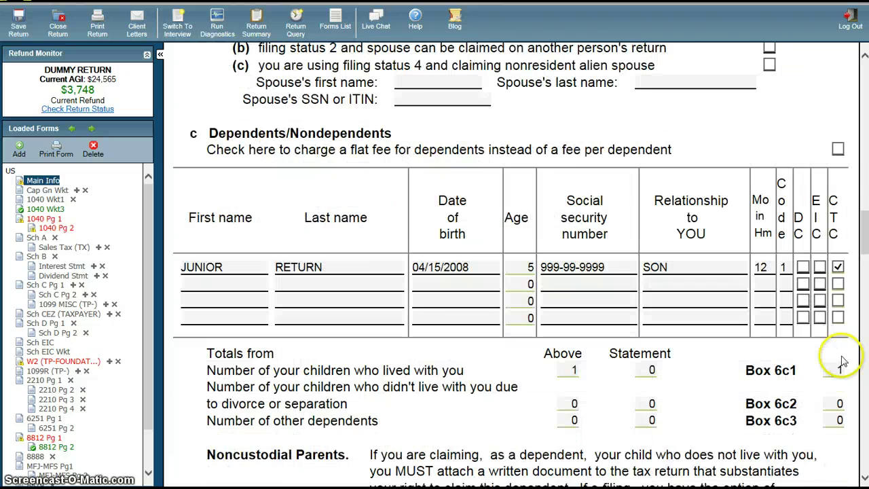
scroll(842, 362, "down", 1)
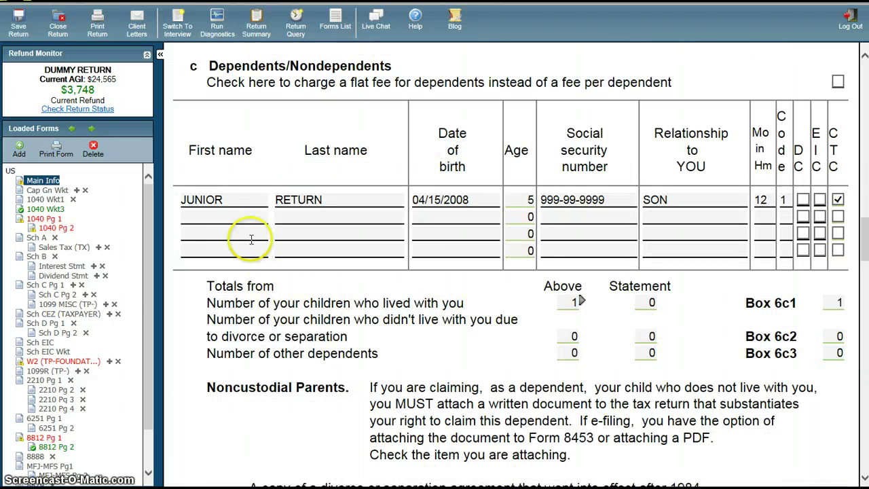
Step: Examine the dependents' Social Security number fields and the state information and type of return sections
left_click(227, 217)
left_click(550, 216)
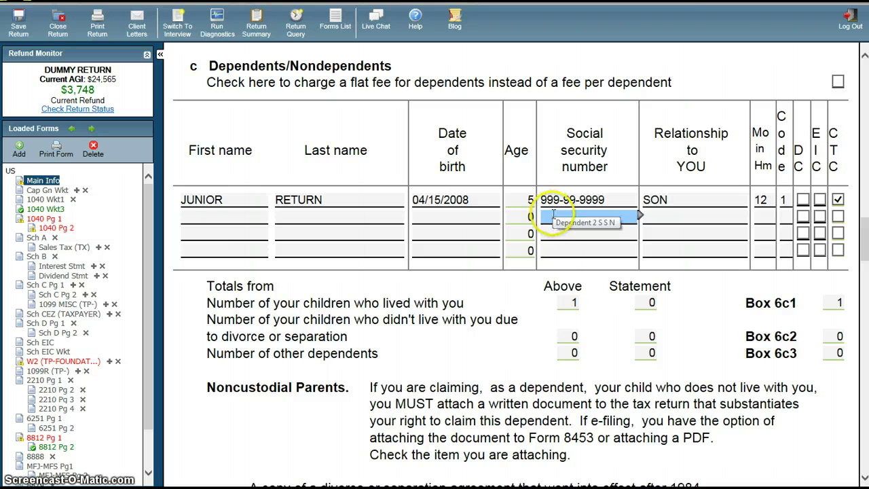
left_click(570, 233)
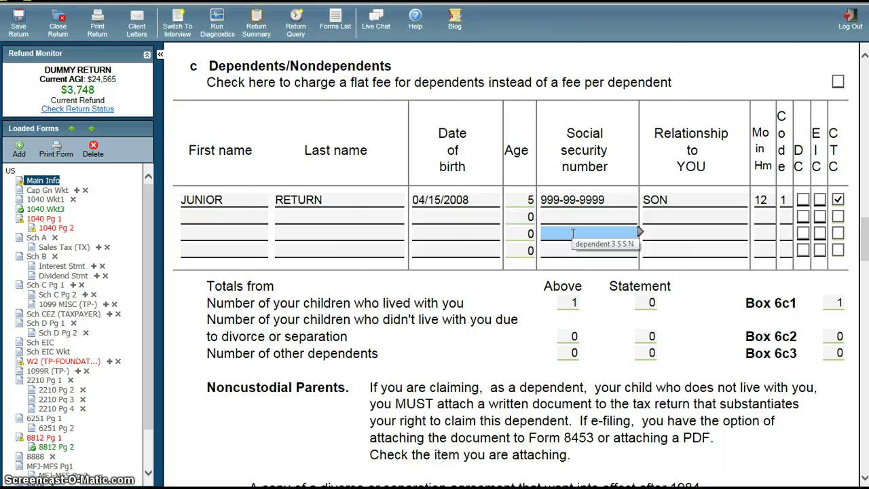
left_click(576, 201)
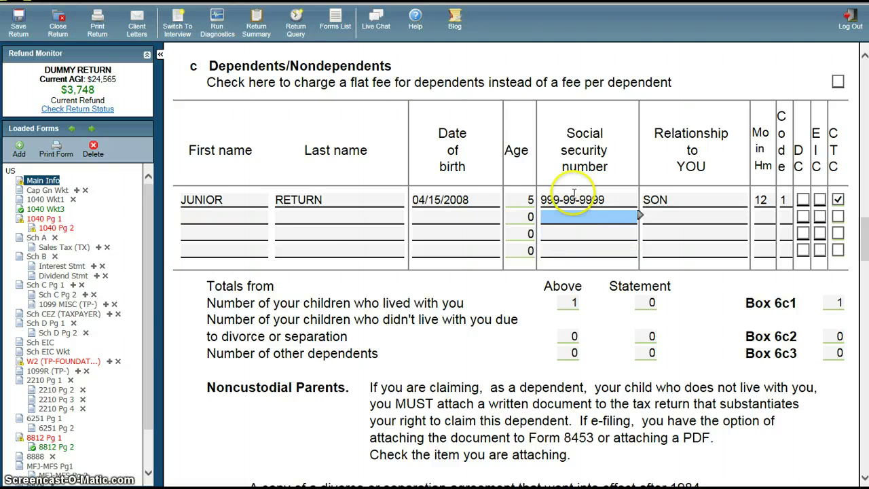
left_click(541, 199)
left_click(541, 199)
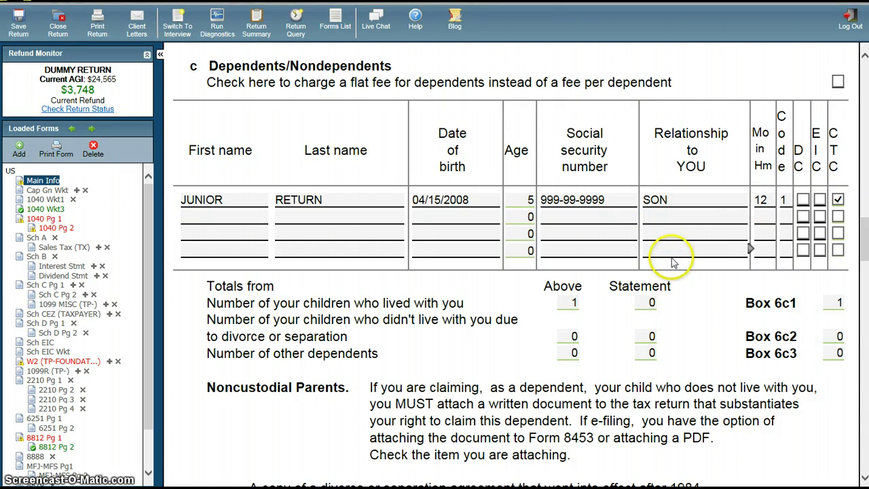
left_click(612, 217)
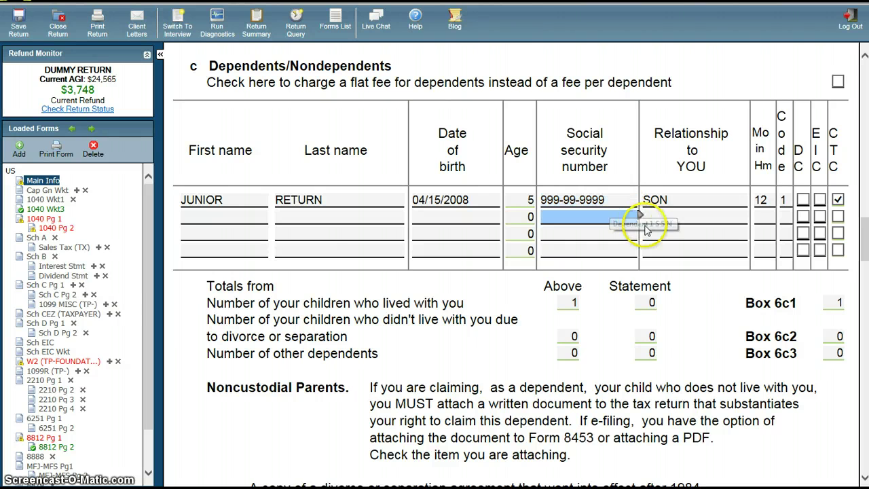
scroll(711, 327, "down", 3)
scroll(711, 327, "down", 5)
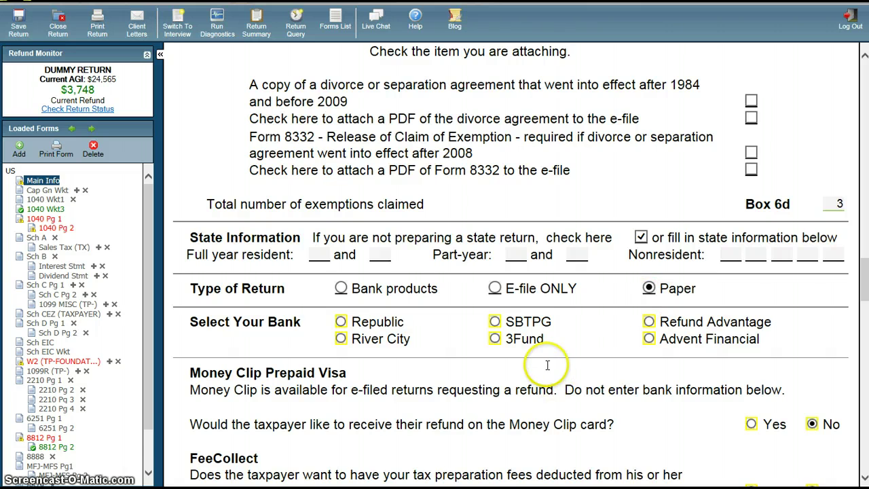
left_click(584, 367)
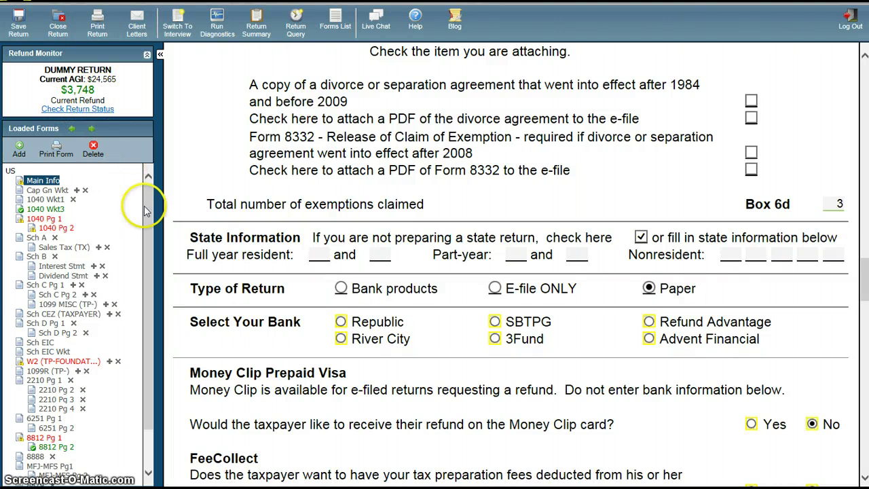
Step: Open Form W-7 from the loaded forms and designate it as being for the Taxpayer
left_click_drag(150, 219, 155, 295)
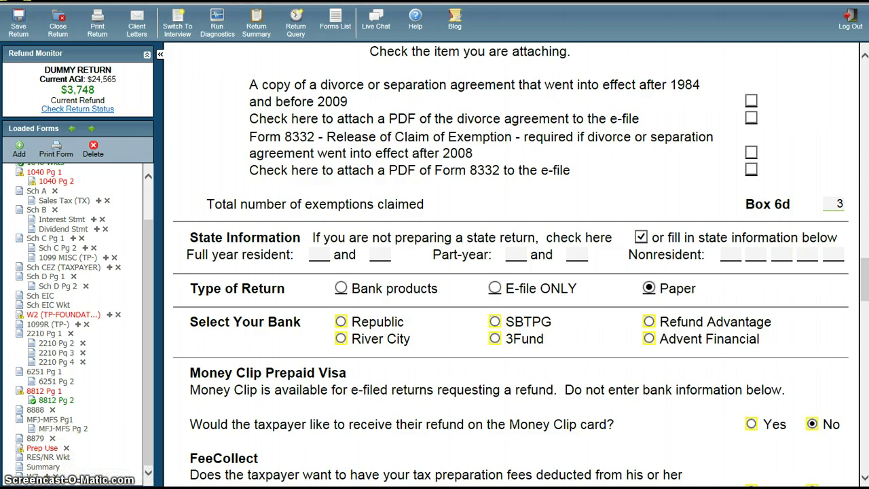
left_click(31, 477)
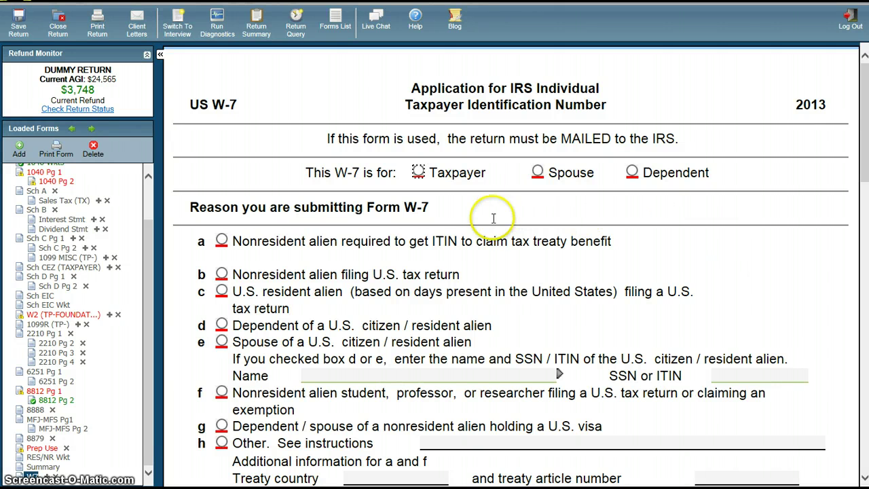
left_click(419, 174)
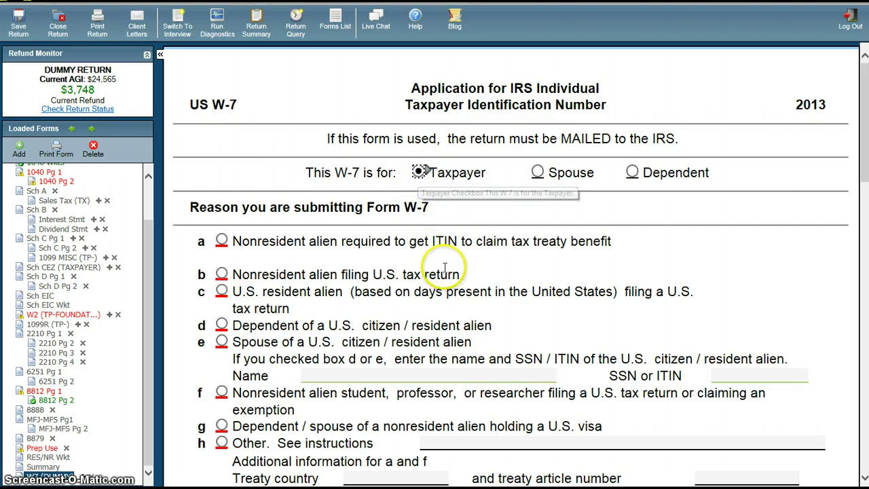
Step: Set the reason for submitting Form W-7 to option c, U.S. resident alien filing a U.S. tax return
scroll(737, 303, "down", 1)
left_click(734, 305)
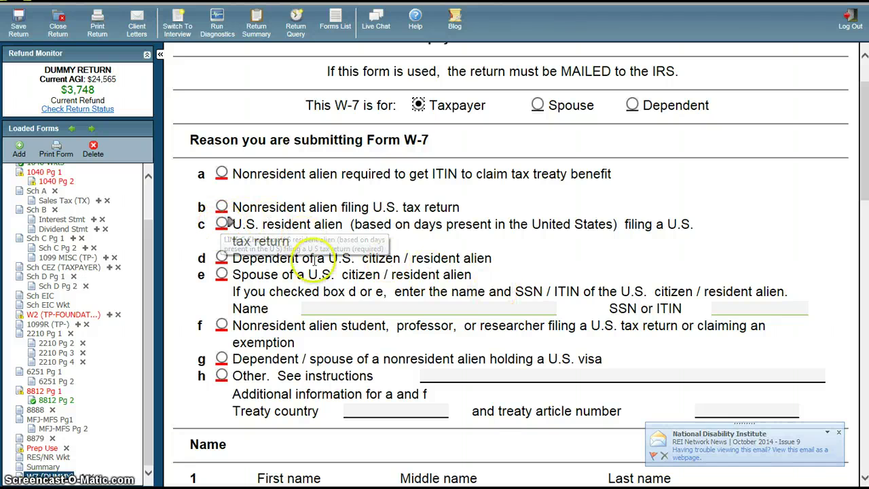
left_click(221, 225)
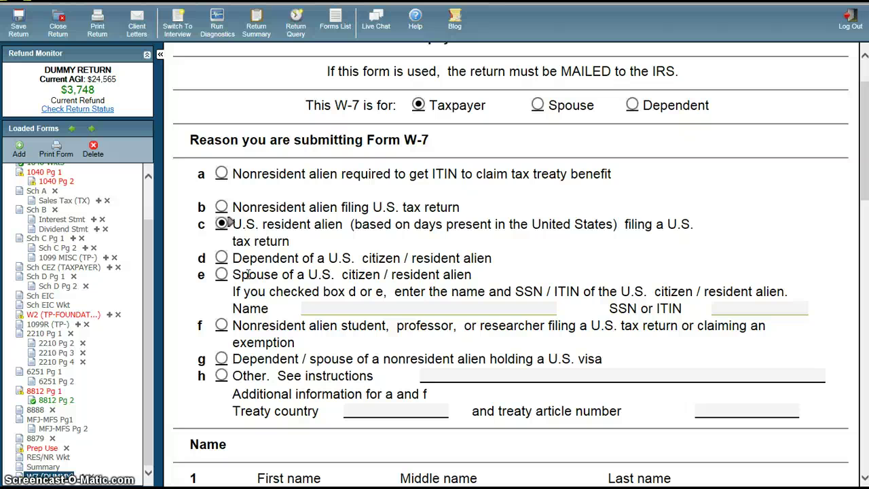
Step: Enter CANADA as the country in the applicant's foreign address on line 3 of Form W-7
scroll(381, 367, "down", 2)
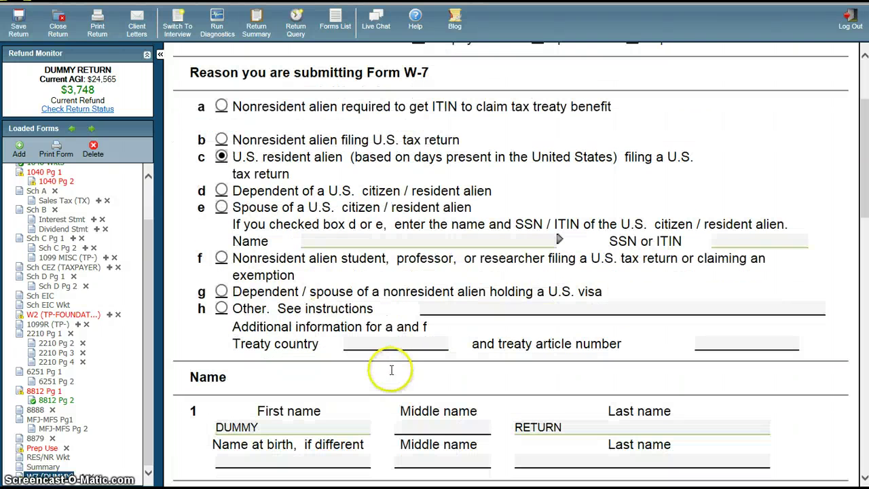
scroll(400, 377, "down", 4)
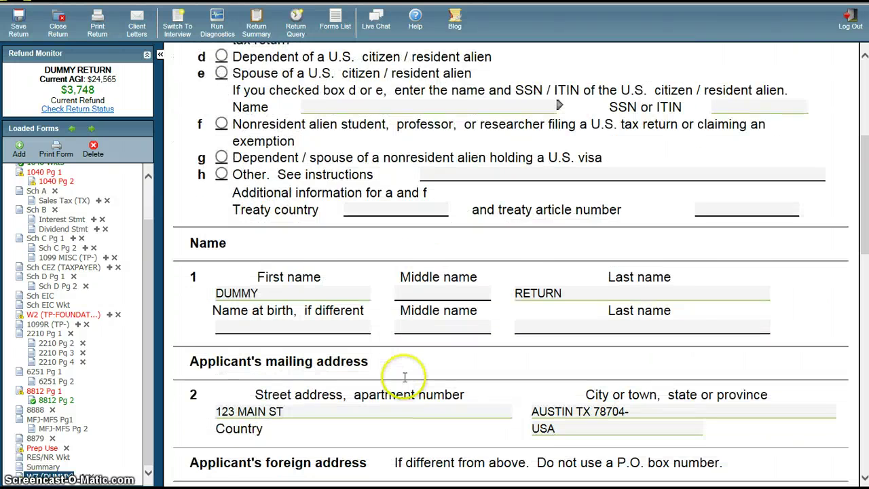
scroll(405, 377, "down", 4)
left_click(404, 377)
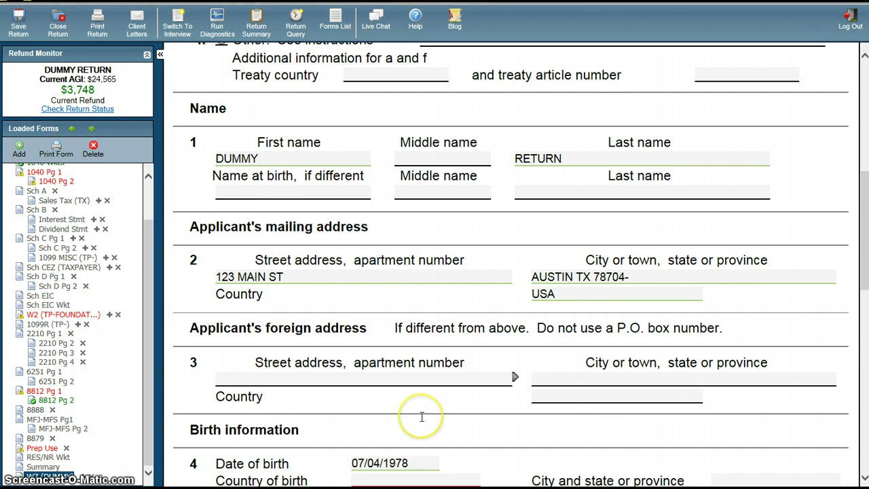
scroll(422, 416, "down", 1)
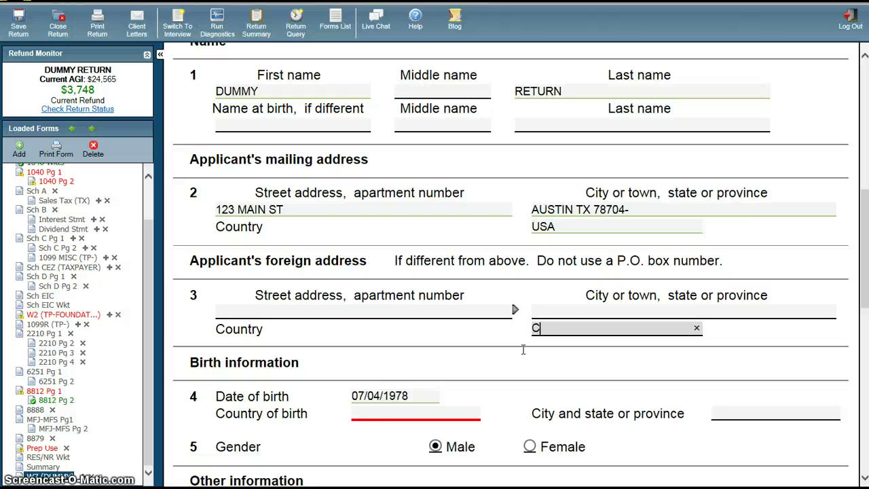
type("ADA")
scroll(527, 349, "down", 1)
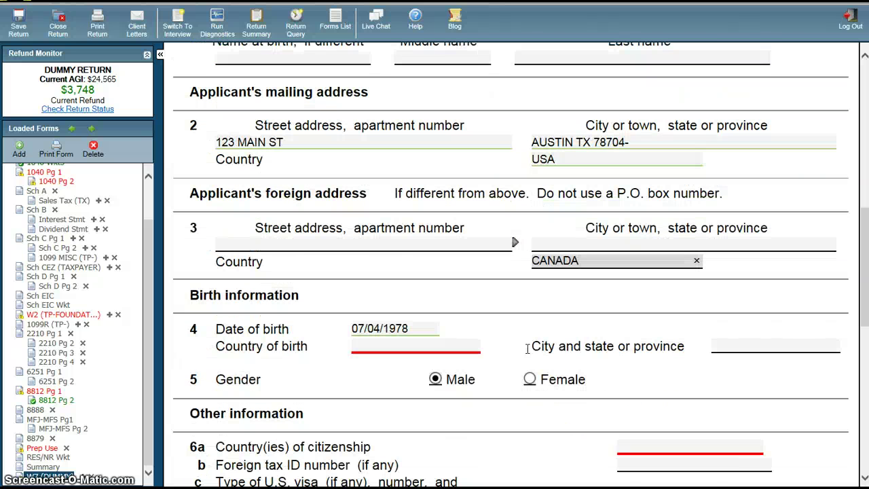
Step: Enter CANADA as the applicant's country of birth and select Male as the gender
scroll(527, 351, "down", 2)
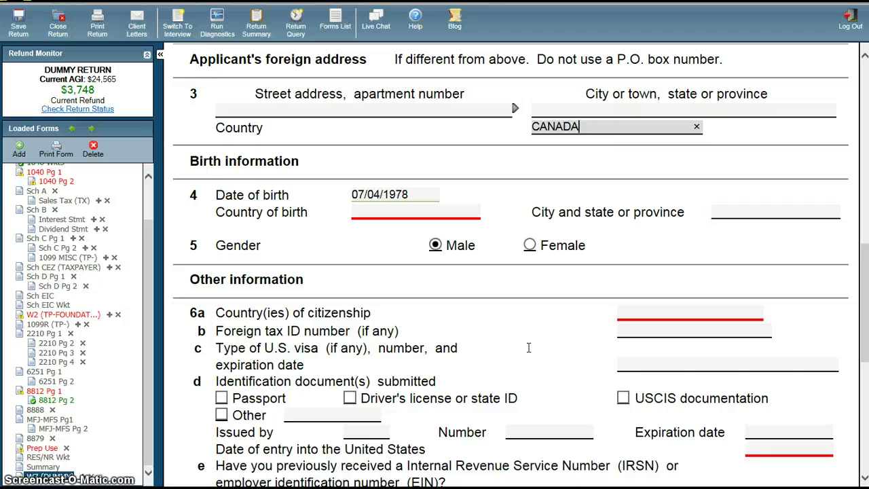
left_click(356, 213)
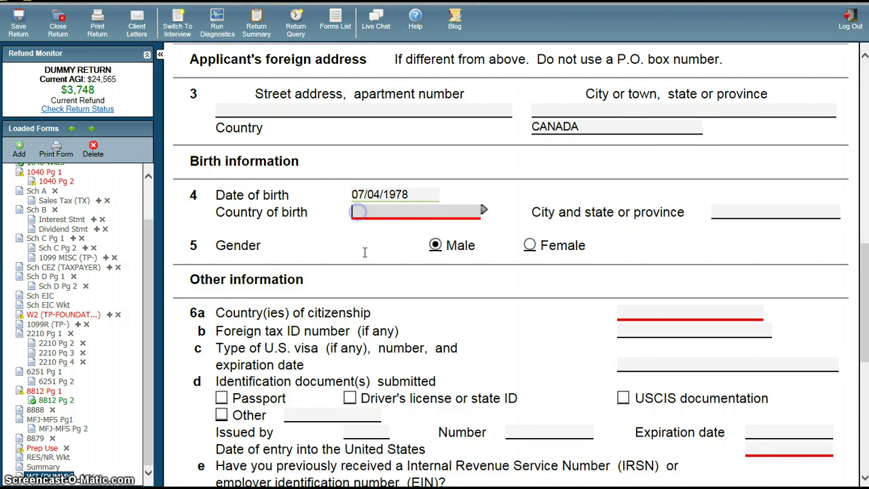
type("CANADA")
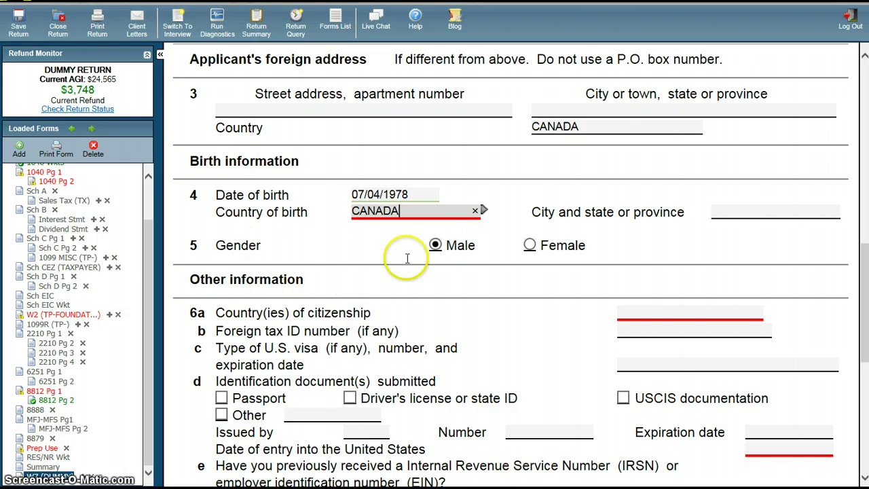
left_click(436, 247)
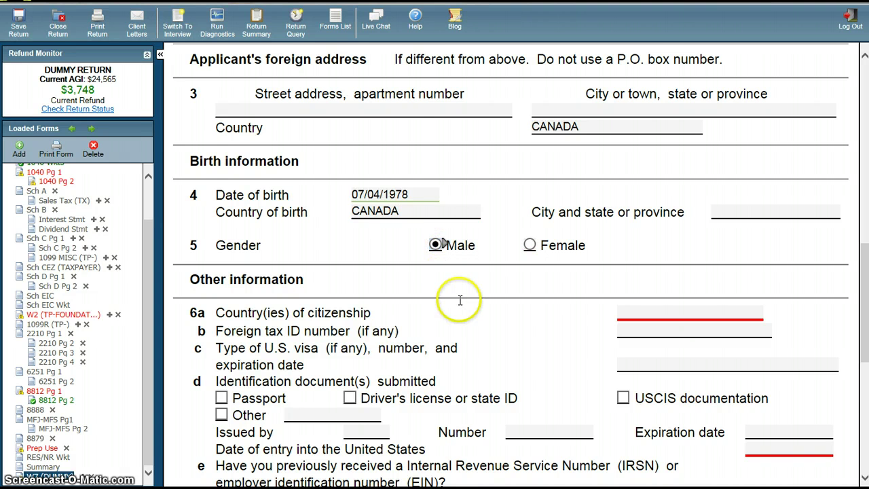
scroll(466, 301, "down", 2)
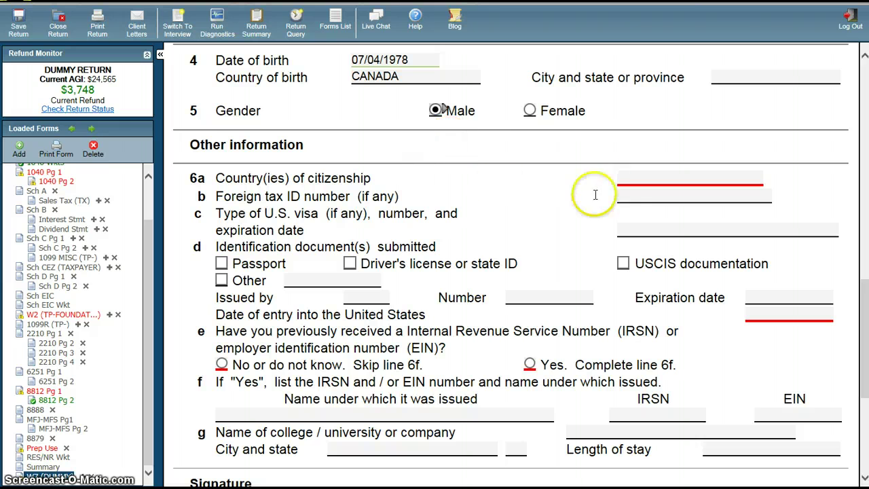
Step: Enter CANADA as the applicant's country of citizenship on line 6a of Form W-7
left_click(618, 177)
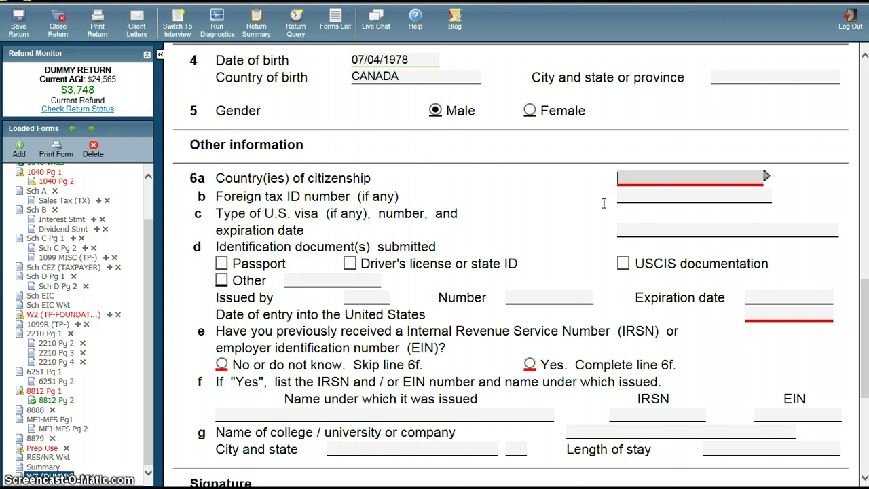
type("CANADA")
key("Tab")
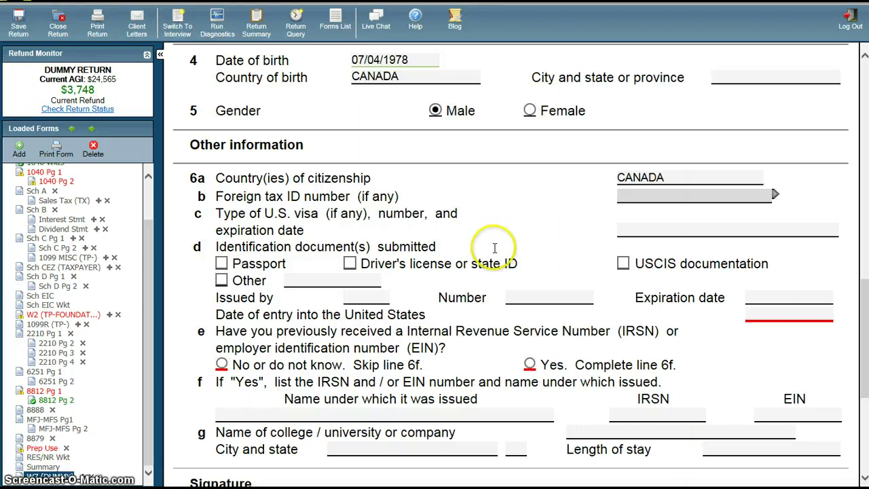
left_click(340, 281)
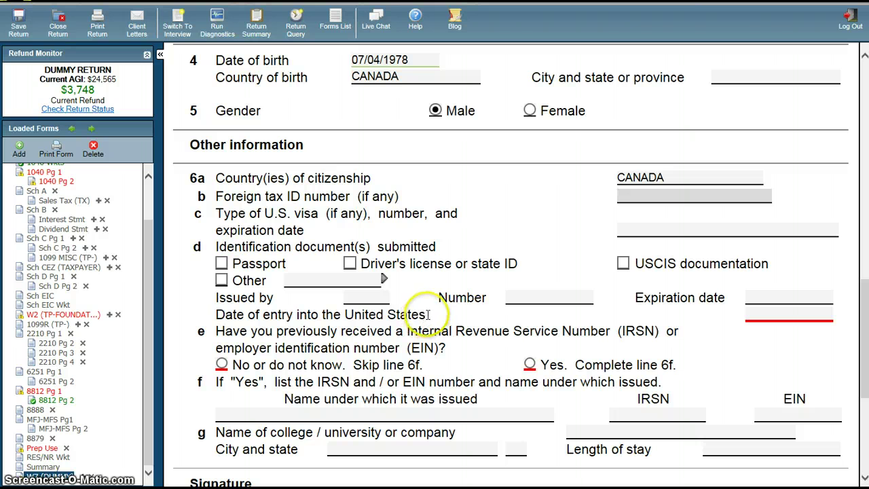
Step: Set the date of entry into the United States to 01/15/2000 and answer line 6e with No or do not know
left_click(761, 314)
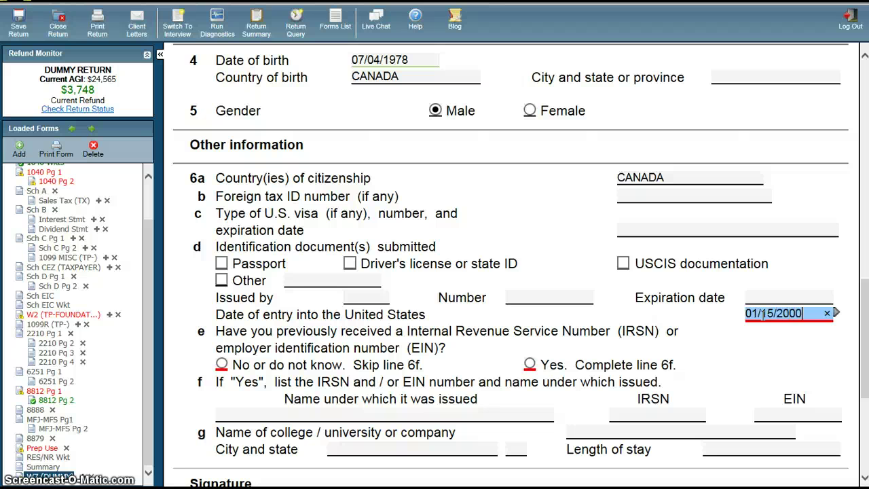
key("Tab")
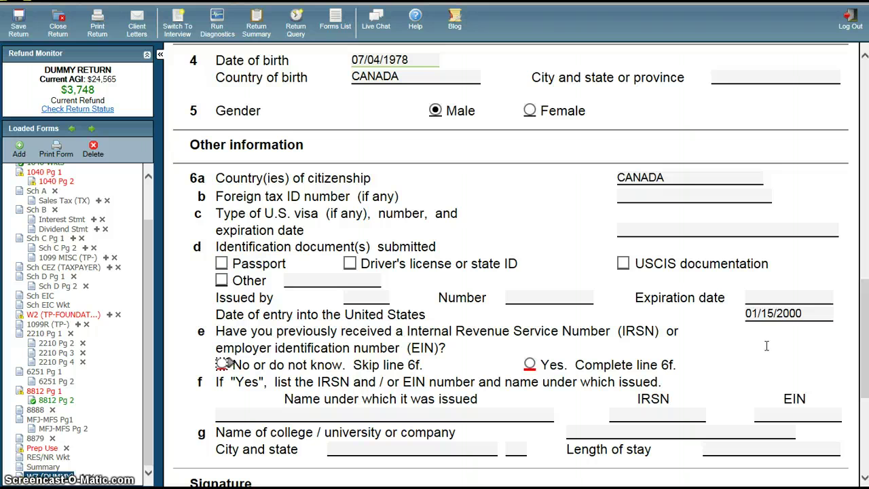
left_click(763, 342)
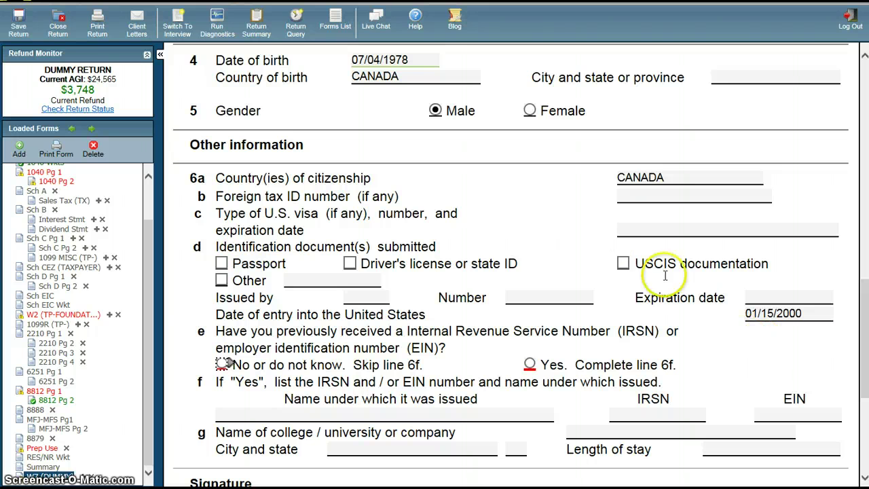
scroll(574, 347, "down", 1)
scroll(574, 347, "down", 3)
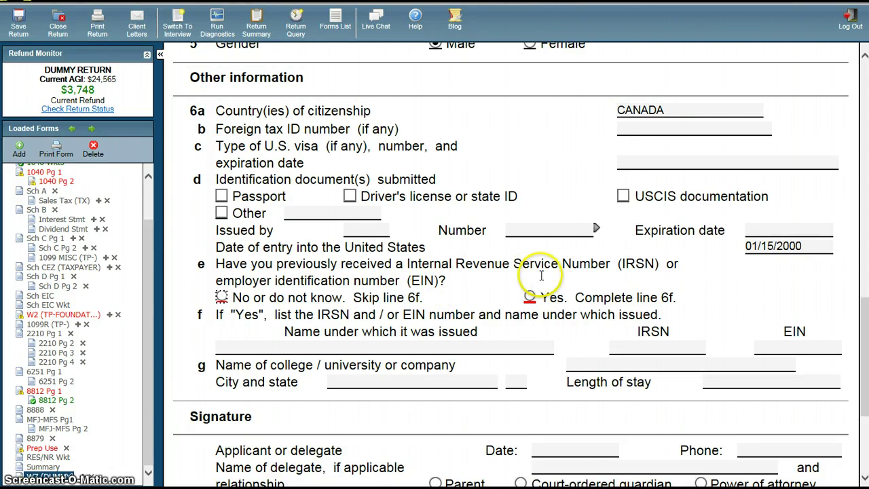
left_click(225, 297)
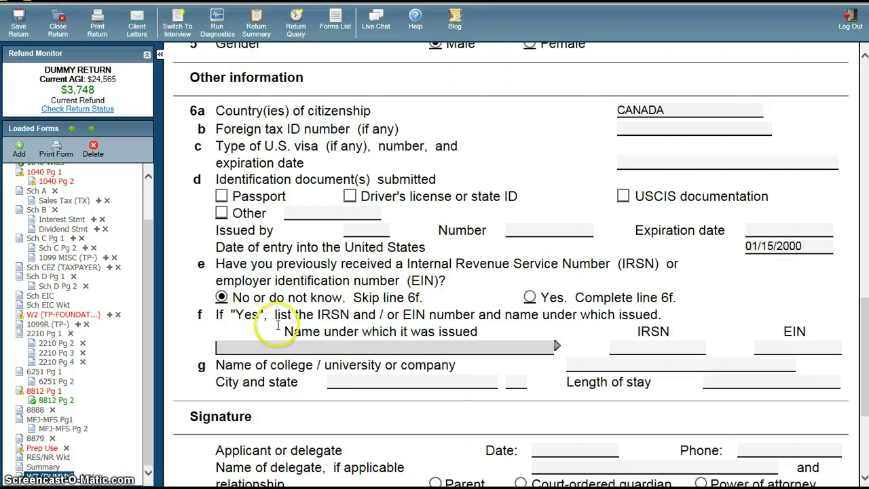
Step: Add a second copy of Form W-7, designate it for the Spouse, and choose reason e, Spouse of a U.S. citizen/resident alien
scroll(272, 326, "down", 3)
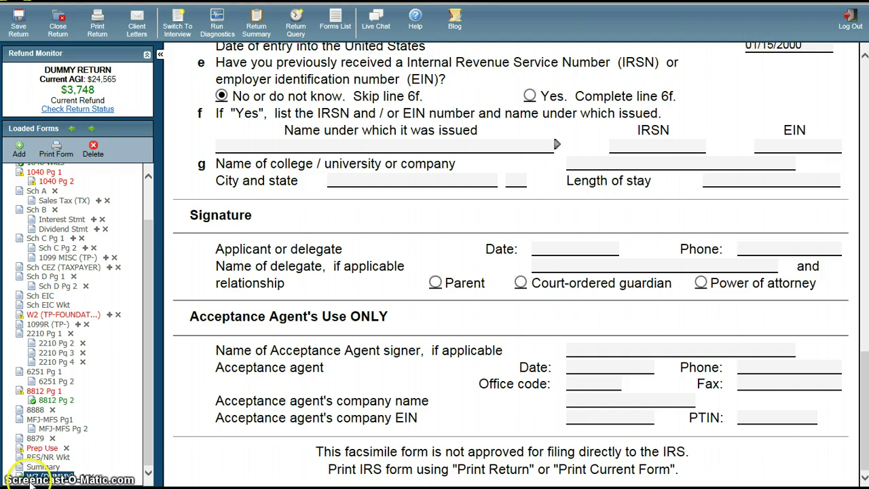
left_click(82, 479)
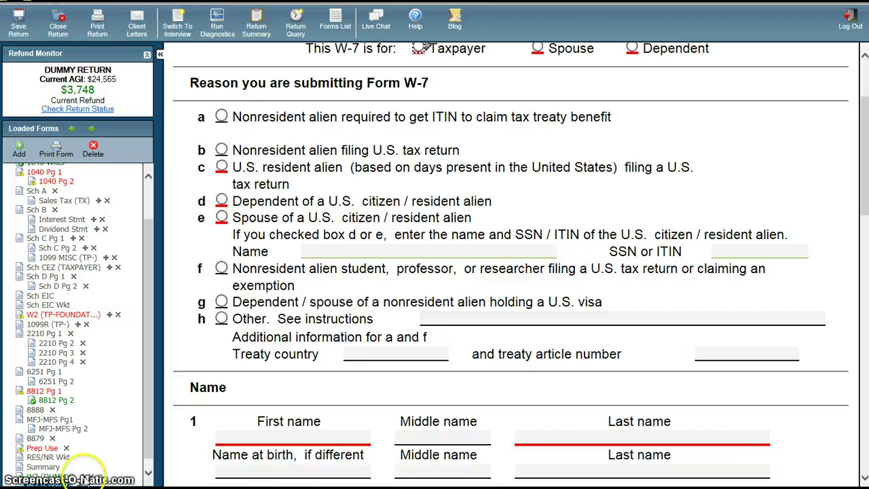
scroll(692, 217, "up", 3)
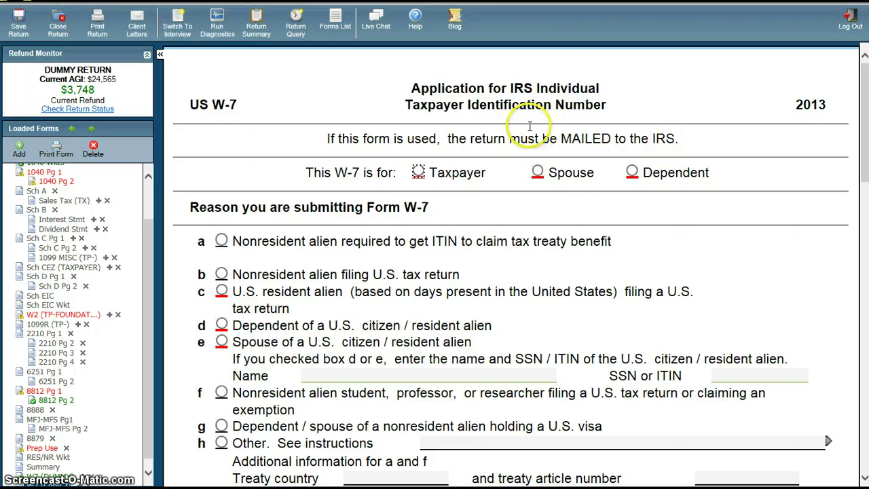
left_click(539, 173)
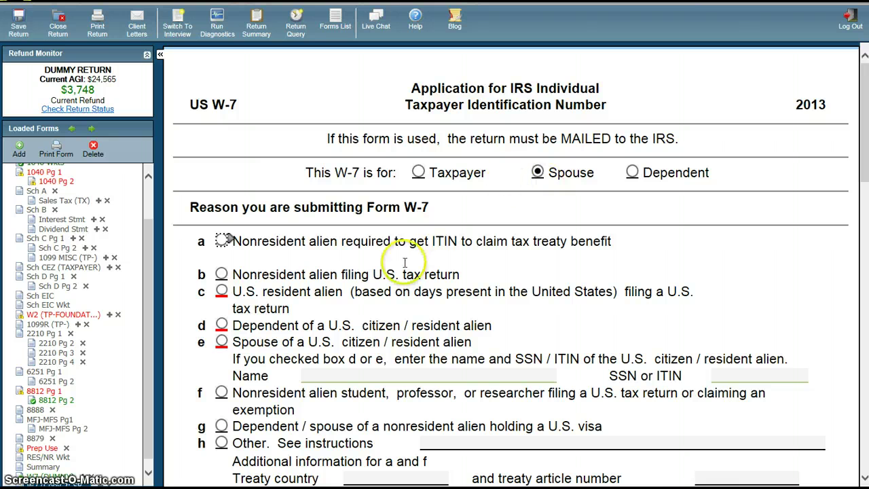
left_click(222, 343)
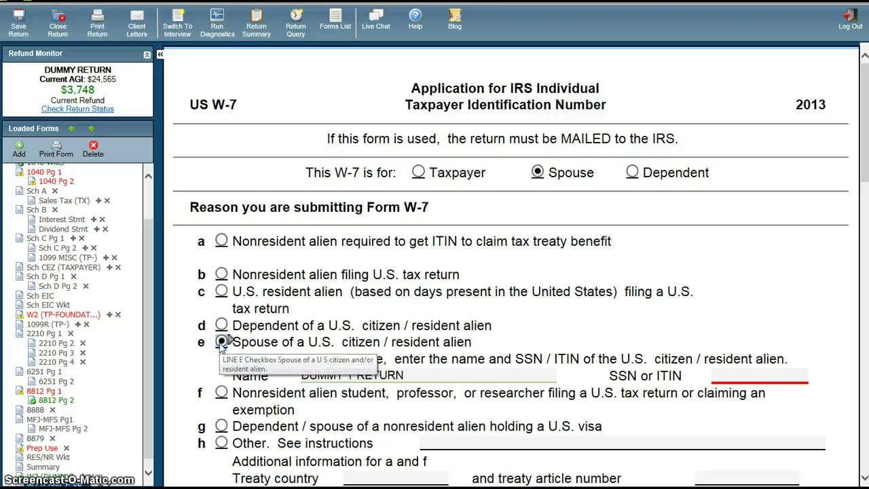
key("Tab")
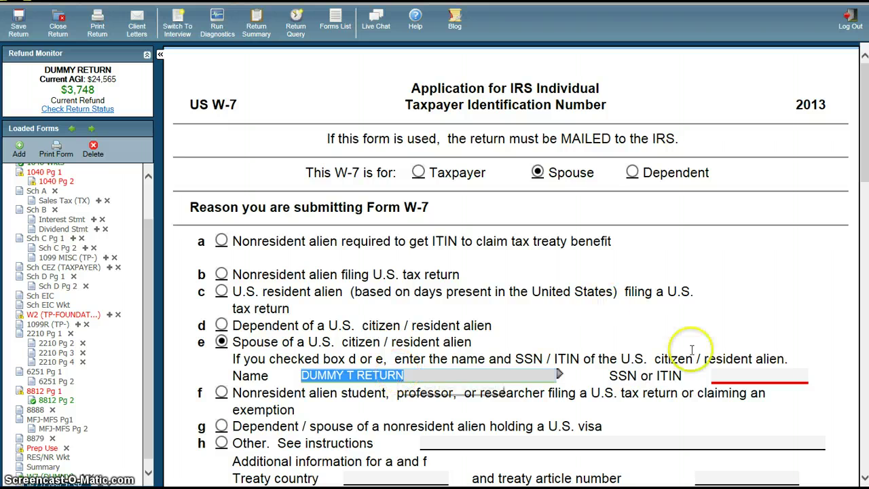
Step: Review the spouse's name and mailing address filled in on lines 1 and 2 of the second W-7
scroll(720, 306, "down", 3)
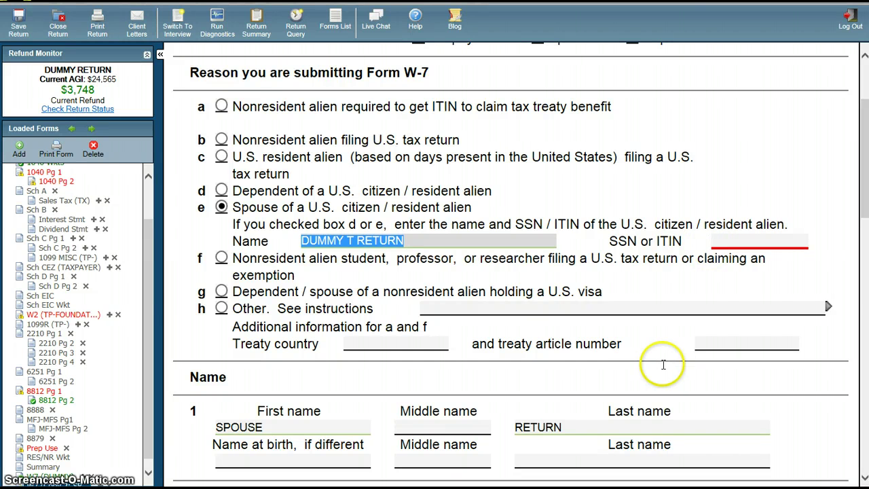
scroll(669, 361, "down", 3)
scroll(670, 364, "down", 1)
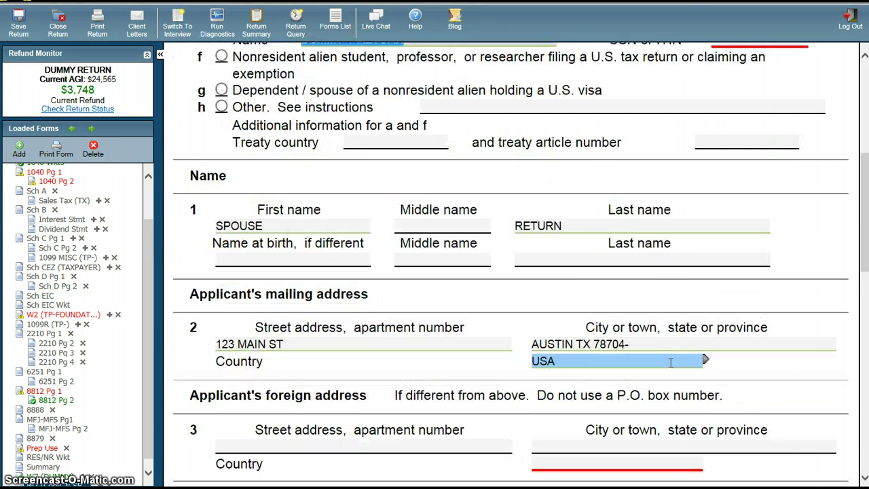
left_click(265, 230)
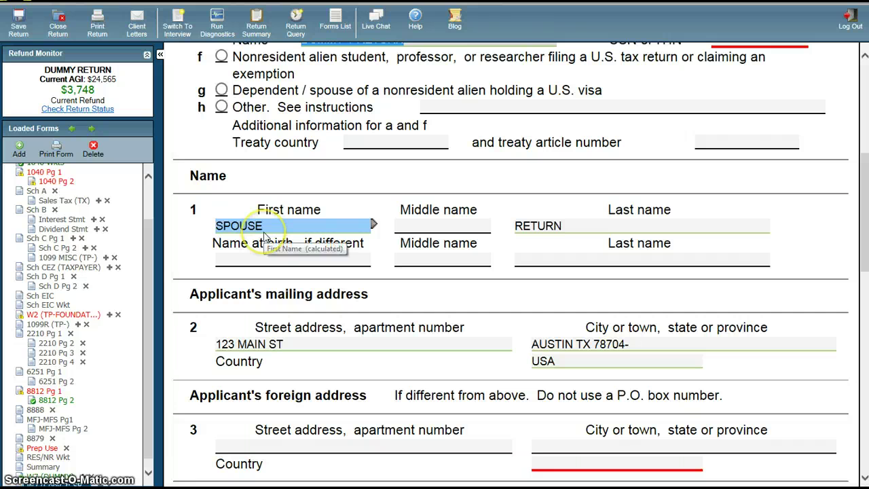
left_click(273, 347)
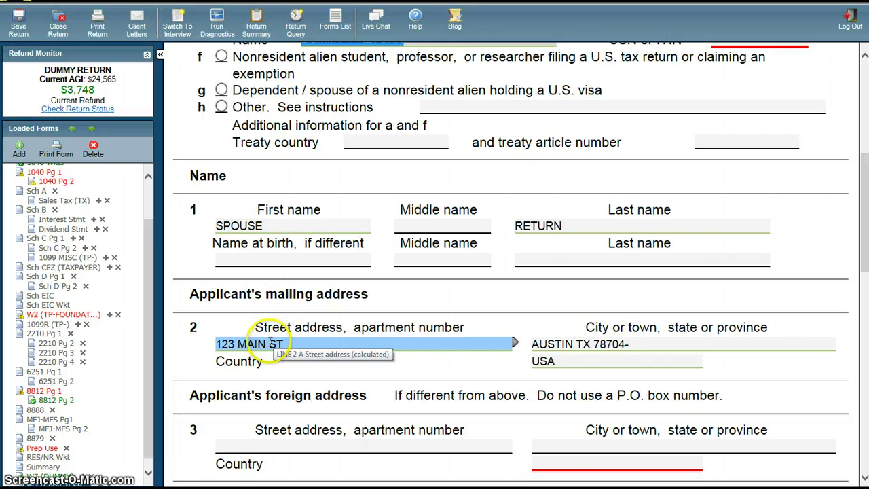
Step: Enter CANADA as the country in the spouse's foreign address on line 3
scroll(702, 382, "down", 3)
scroll(702, 379, "down", 1)
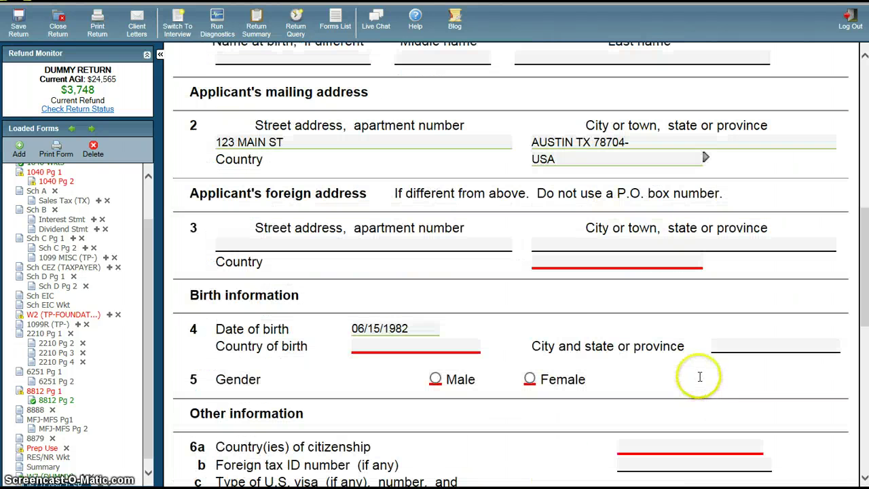
left_click(546, 264)
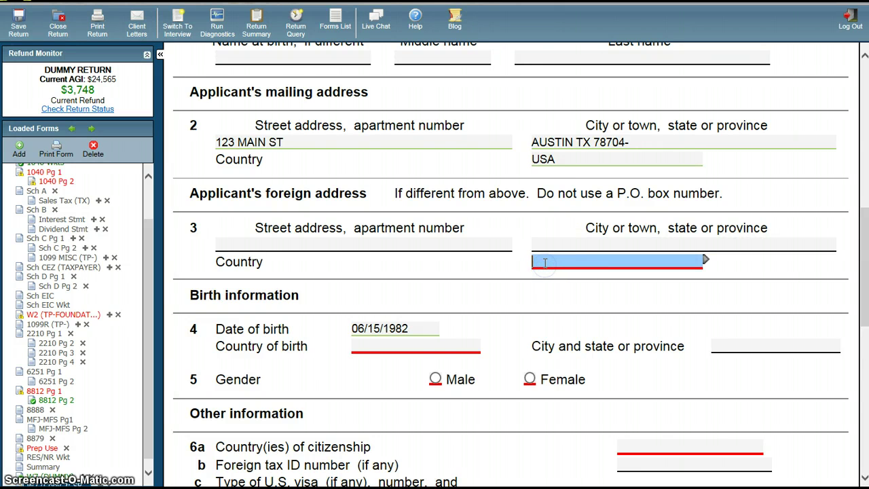
type("CANADA")
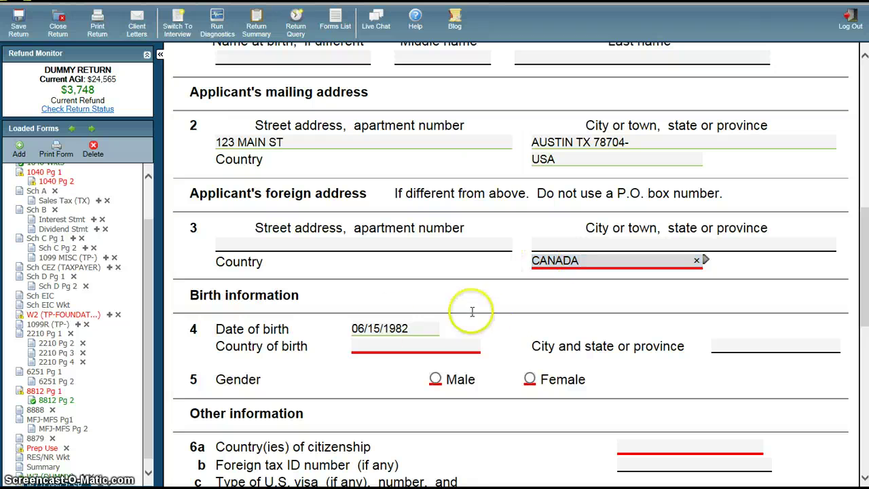
Step: Enter CANADA as the spouse's country of birth and select Female as the gender
left_click(358, 348)
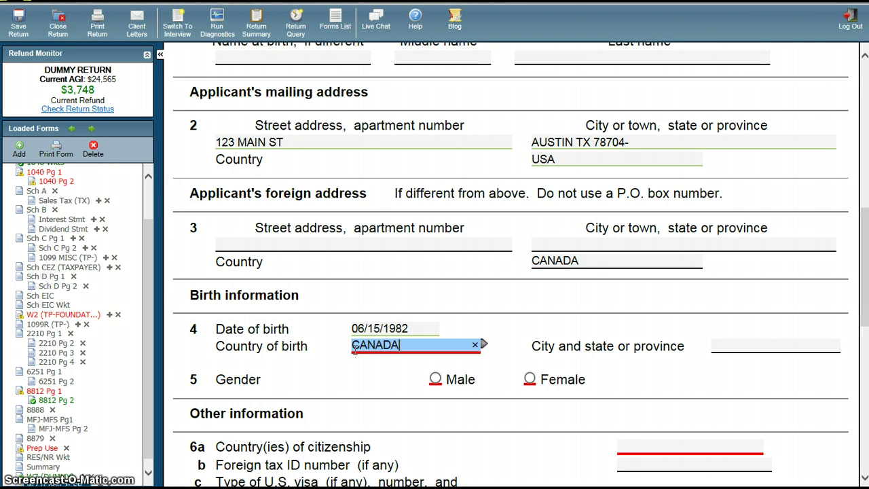
type("CANADA")
left_click(529, 379)
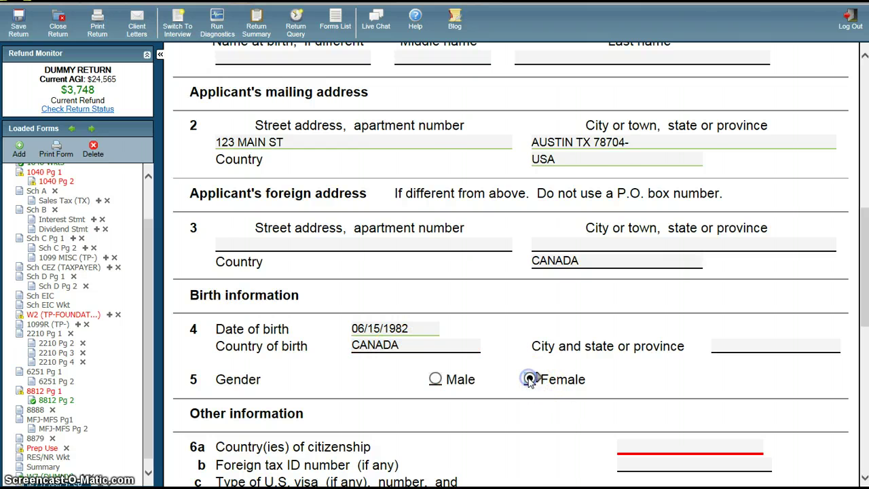
Step: Enter CANADA as the spouse's country of citizenship on line 6a
scroll(530, 379, "down", 4)
left_click(631, 193)
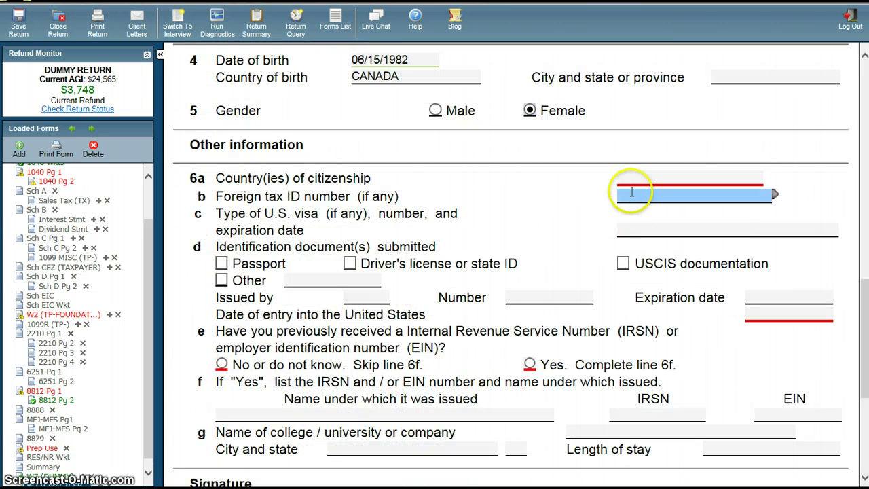
left_click(630, 176)
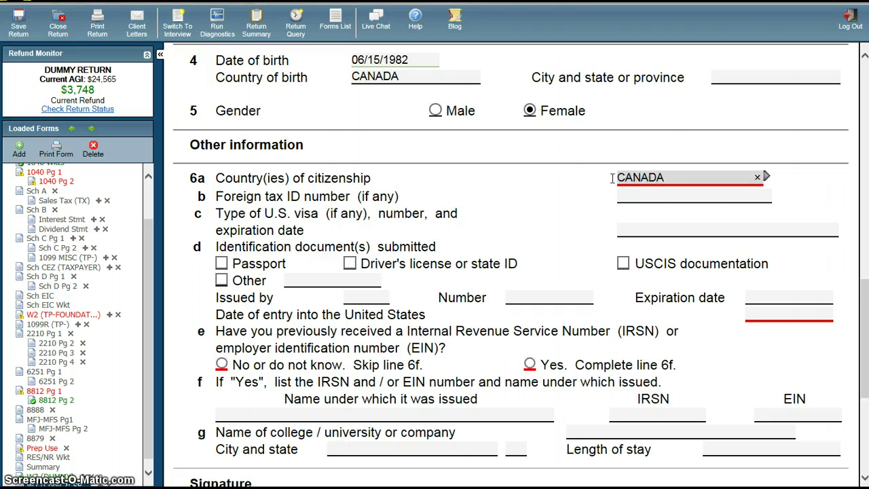
left_click(611, 176)
Step: Enter 01/15/2000 as the spouse's date of entry into the United States and choose No or do not know on line 6e
scroll(605, 173, "down", 5)
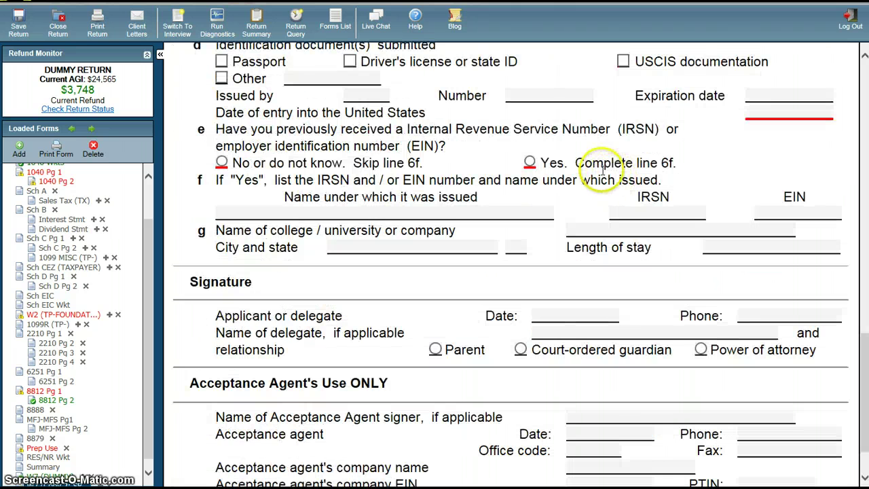
left_click(748, 111)
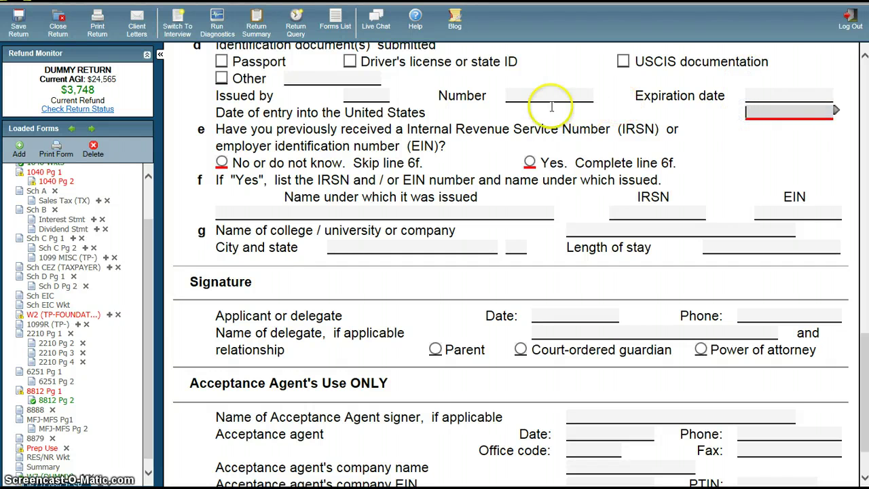
left_click(360, 100)
type("01/")
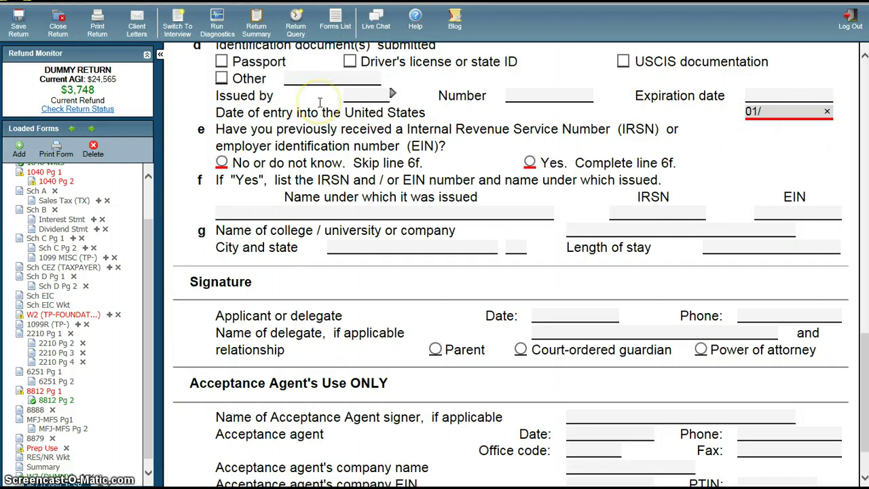
type("15/2000")
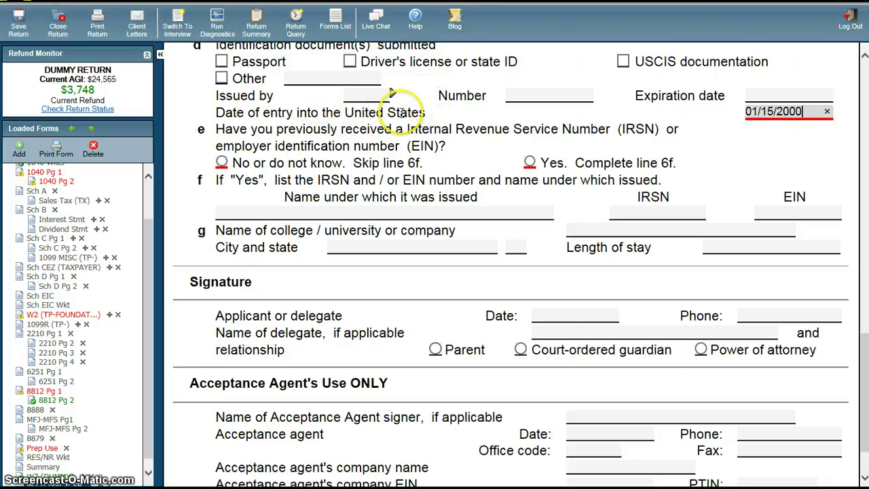
left_click(222, 163)
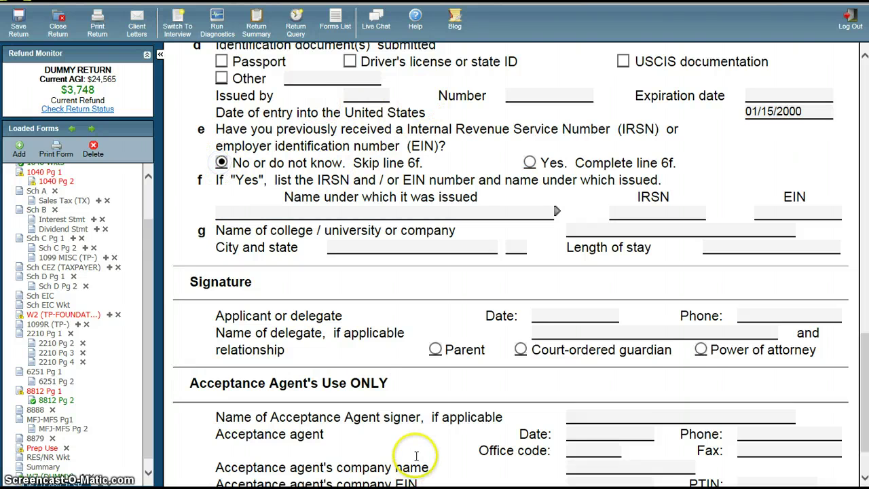
Step: Add another copy of Form W-7 to the return's loaded forms
scroll(412, 451, "down", 2)
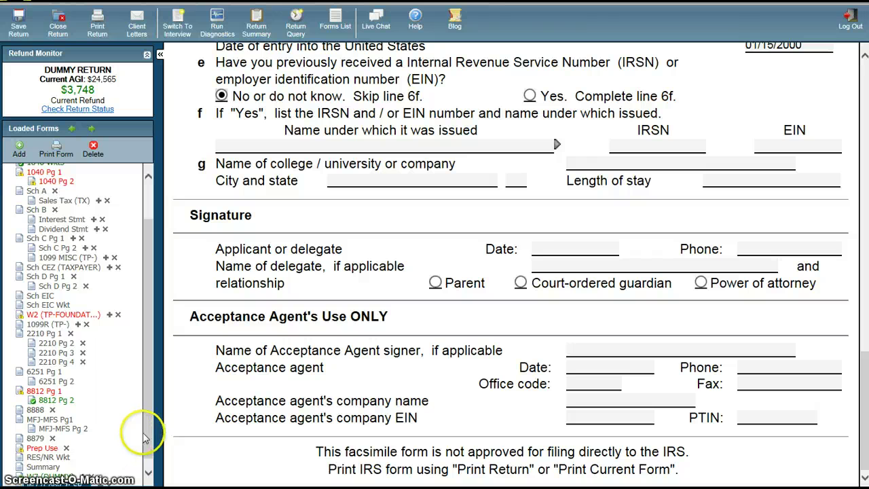
left_click_drag(147, 433, 150, 453)
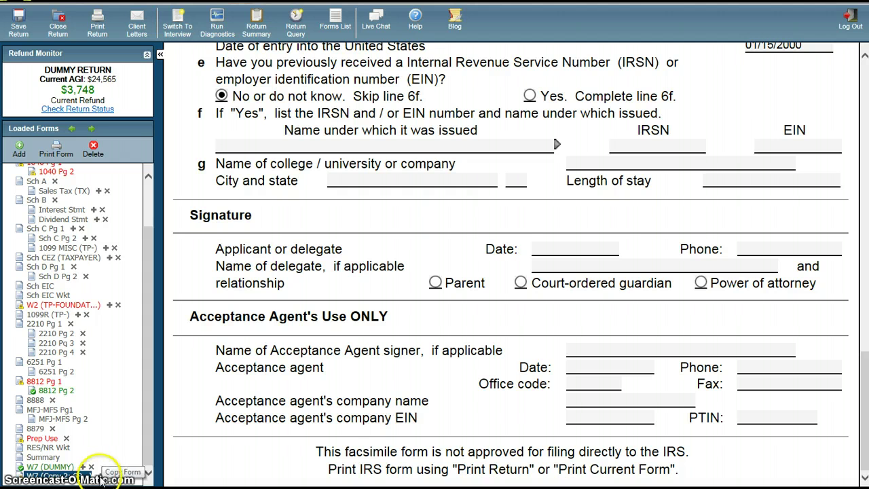
left_click(100, 478)
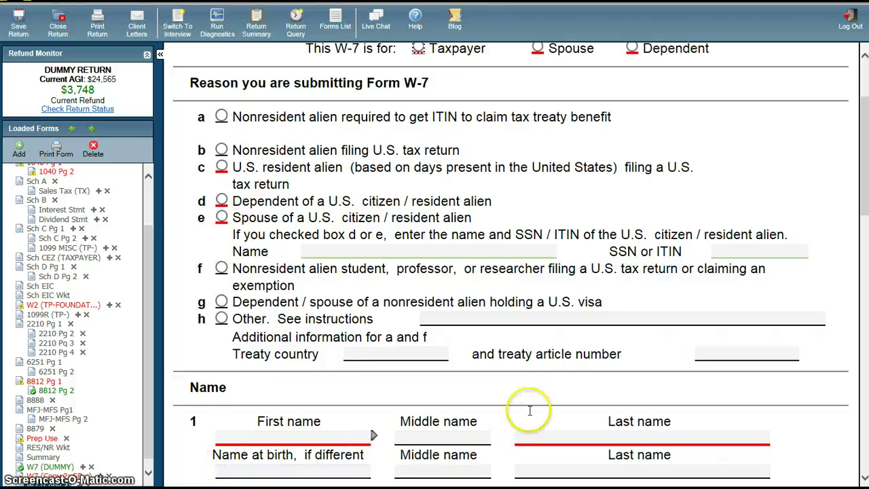
Step: Designate the new W-7 as being for a Dependent and select reason d, Dependent of a U.S. citizen / resident alien
scroll(528, 411, "up", 3)
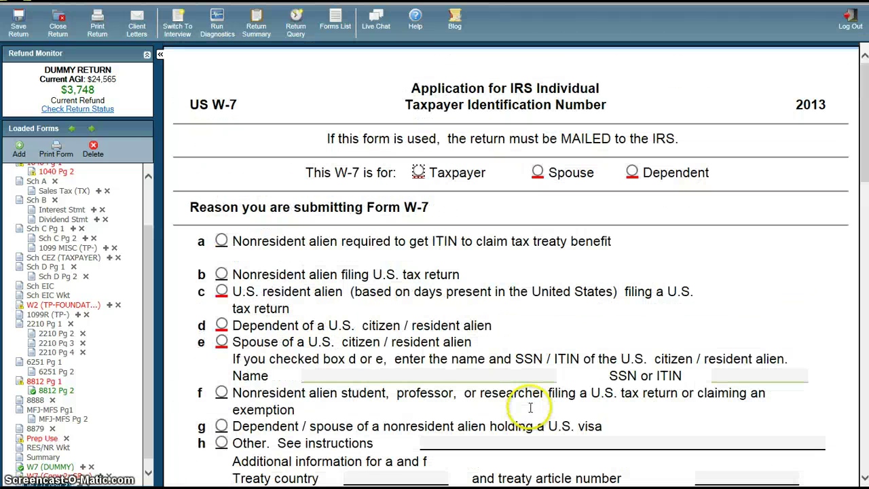
left_click(419, 172)
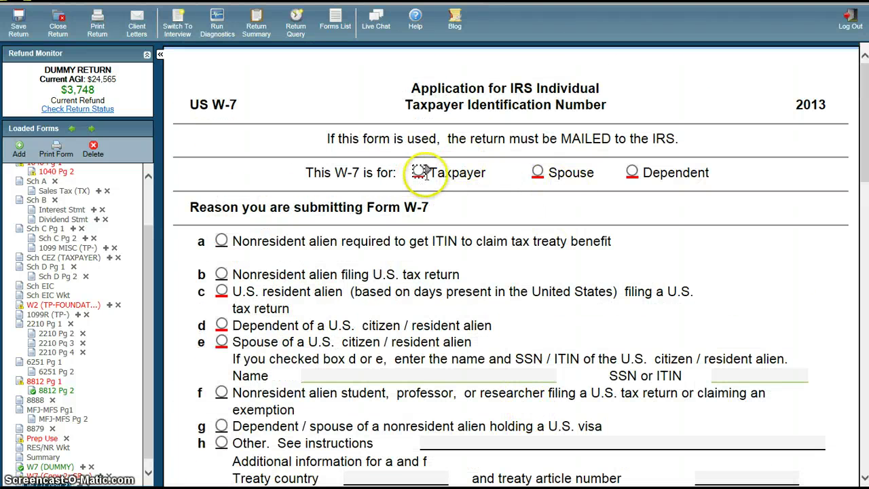
left_click(631, 172)
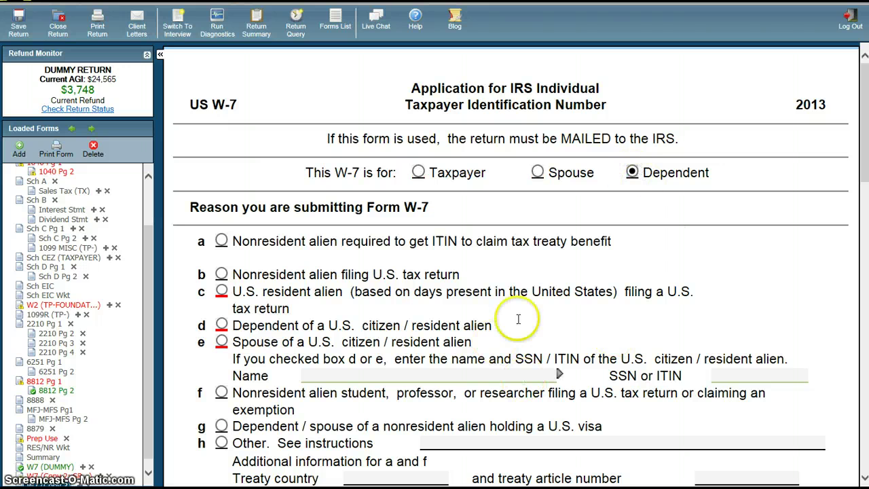
left_click(222, 326)
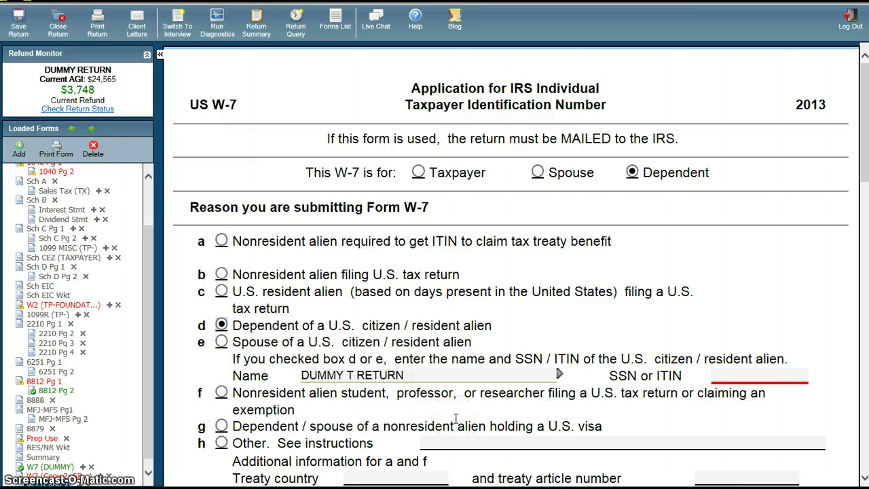
Step: Enter the dependent's first name and last name on line 1
scroll(455, 418, "down", 2)
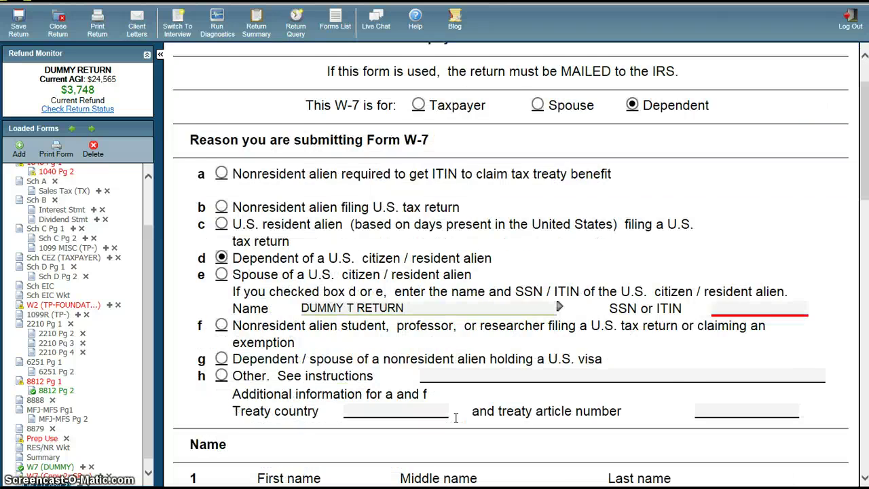
scroll(455, 418, "down", 6)
scroll(455, 422, "down", 2)
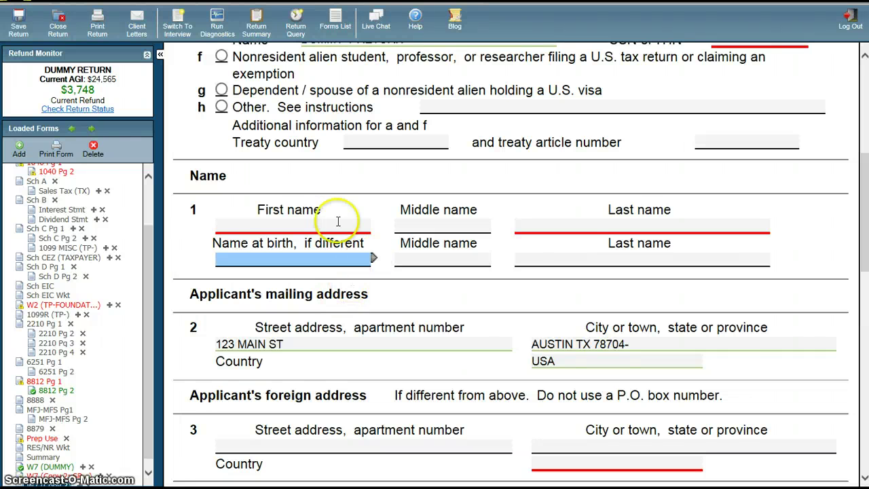
left_click(249, 224)
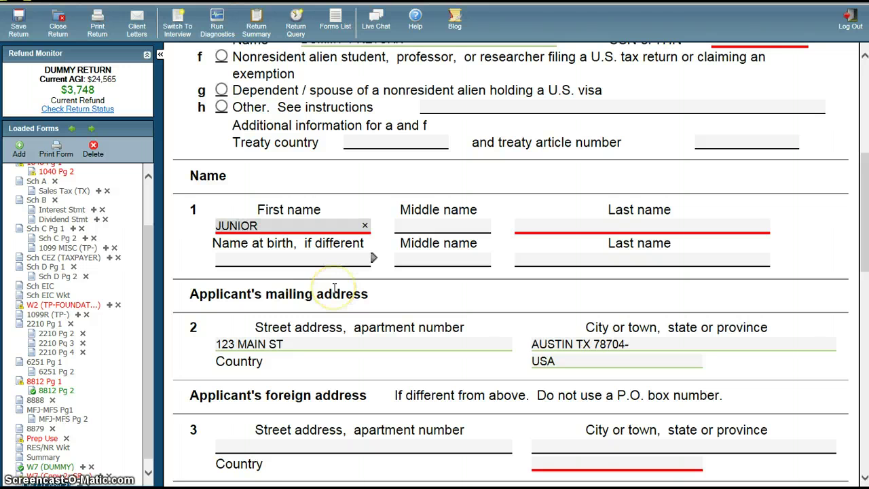
key("Tab")
key("Tab")
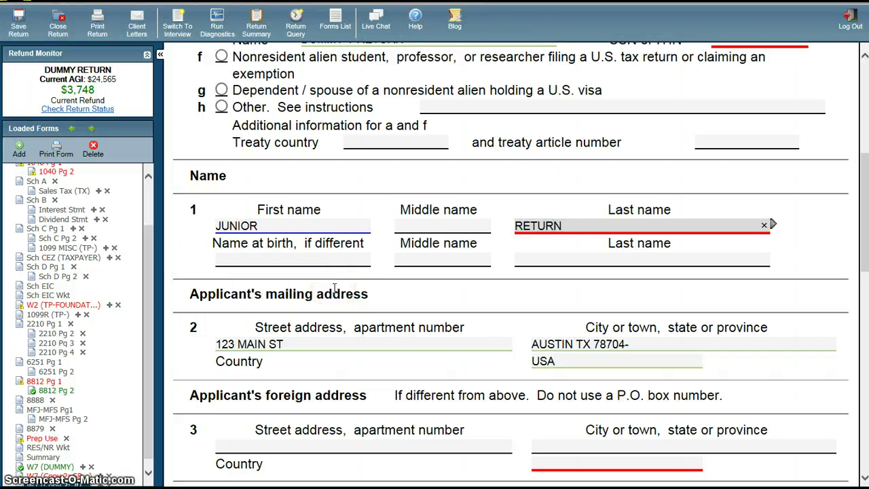
left_click(335, 289)
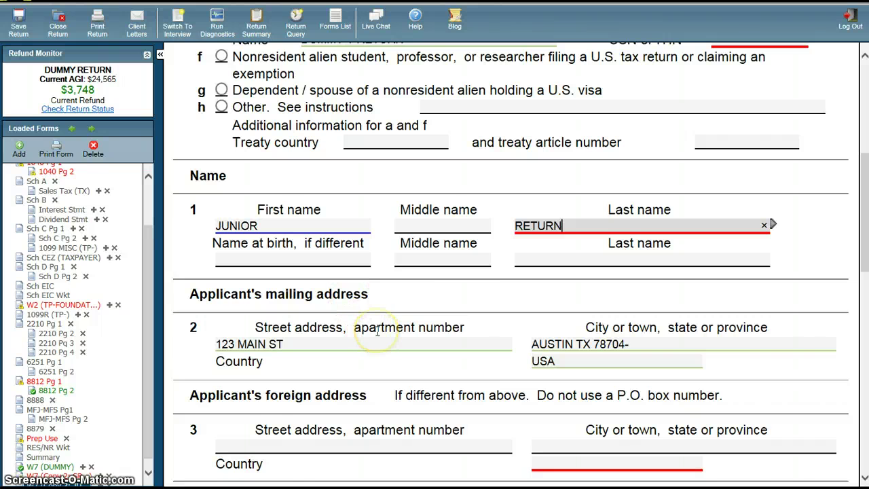
Step: Enter CANADA as the country in the dependent's foreign address on line 3
scroll(378, 331, "down", 2)
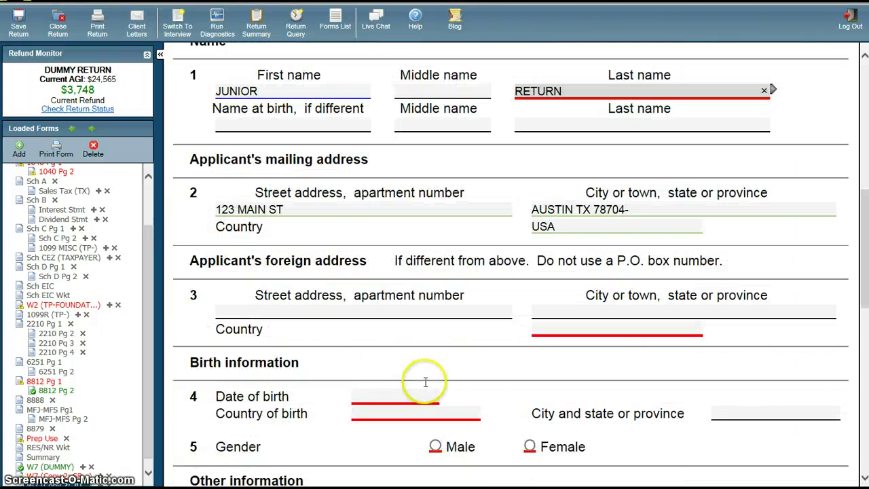
left_click(536, 330)
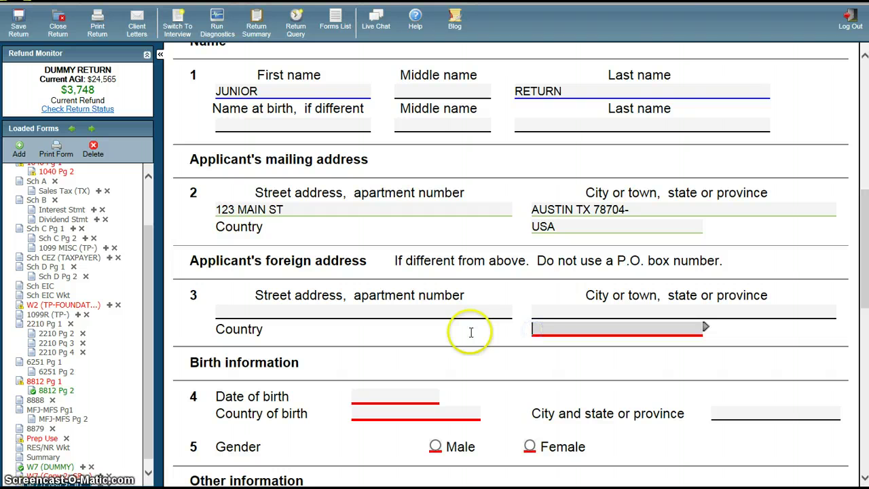
type("CANADA")
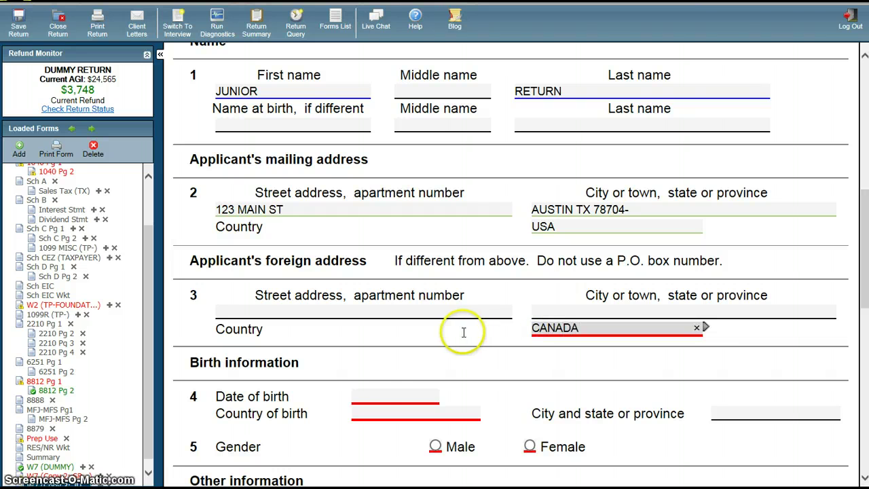
Step: Enter the dependent's date of birth on line 4
left_click(371, 392)
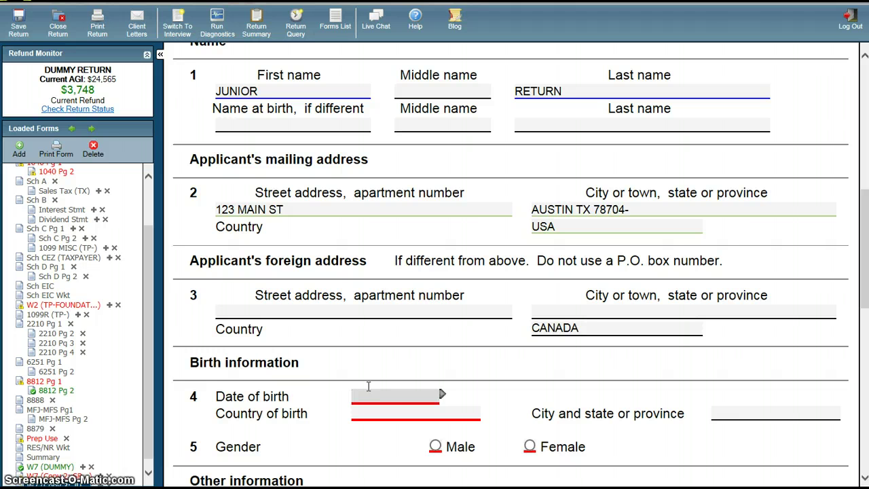
left_click(360, 397)
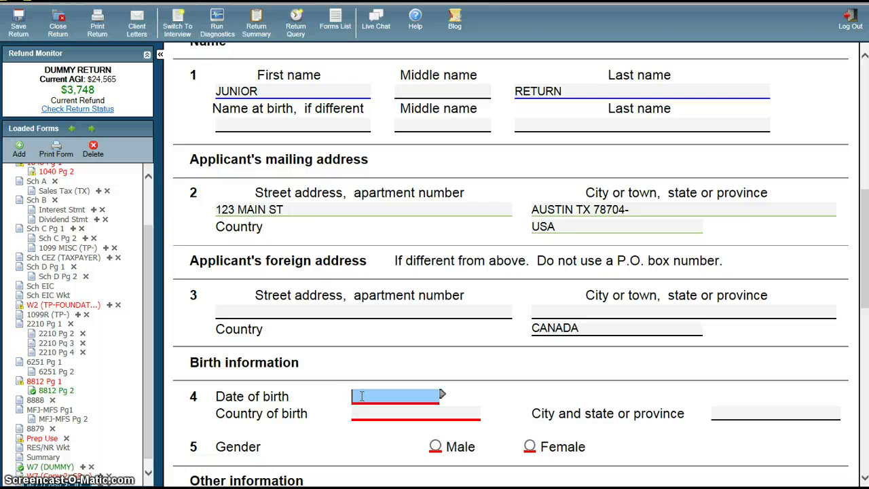
left_click(362, 396)
left_click(364, 396)
type("04/15/")
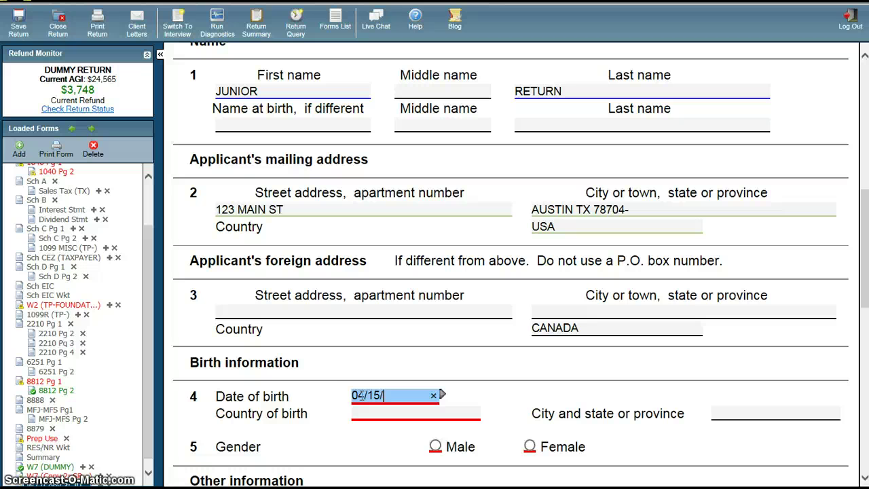
type("2004")
left_click(365, 395)
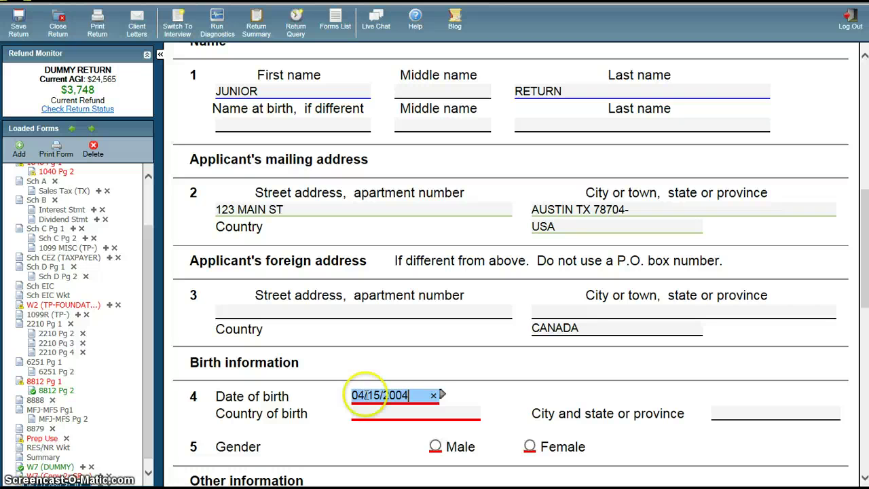
Step: Enter CANADA as the dependent's country of birth and select Male as the gender
left_click(363, 411)
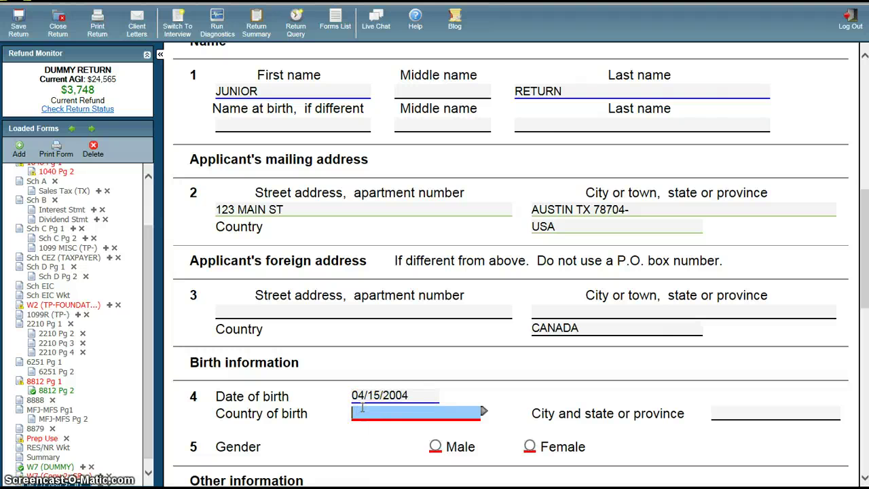
type("CANADA")
left_click(393, 399)
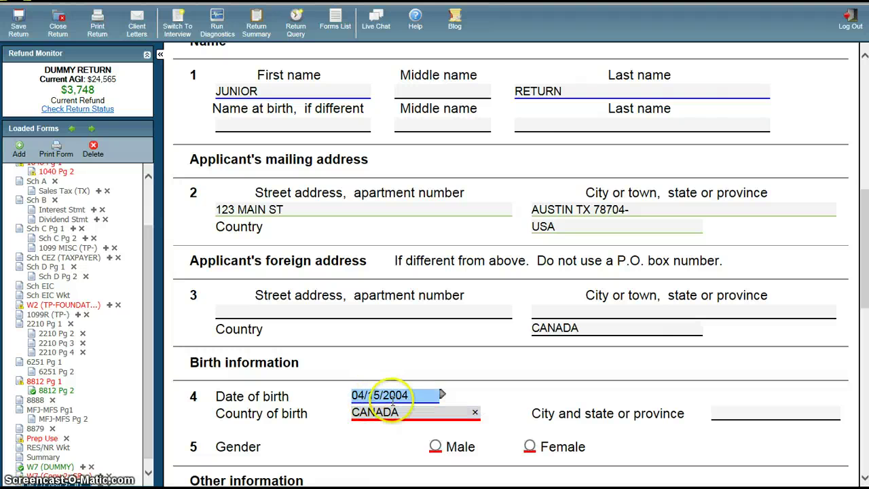
left_click(435, 446)
Step: Enter CANADA as the dependent's country of citizenship on line 6a
scroll(432, 438, "down", 3)
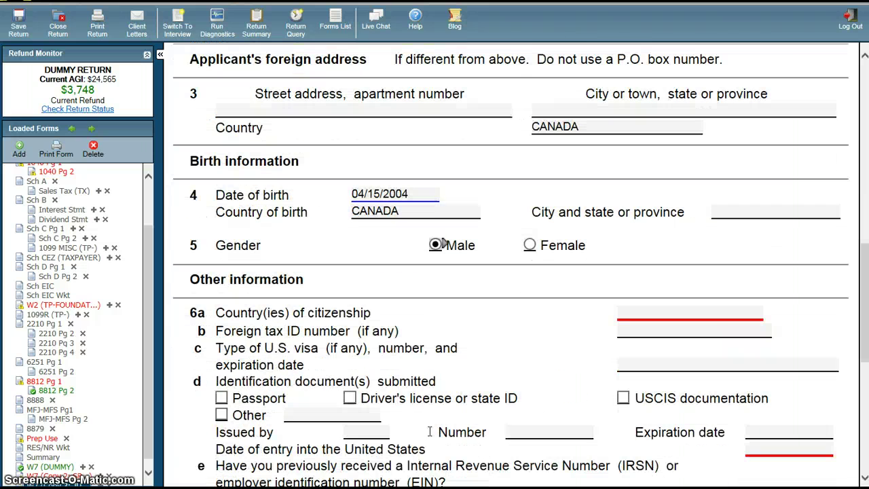
left_click(627, 315)
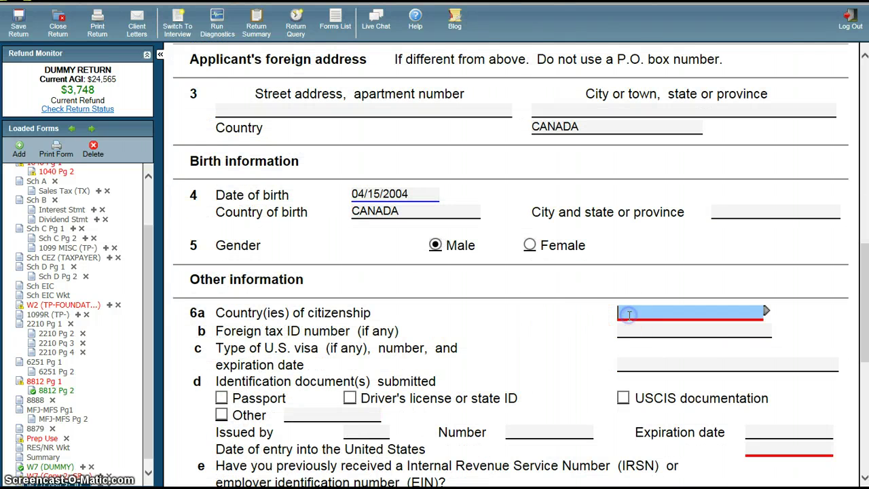
type("CANADA")
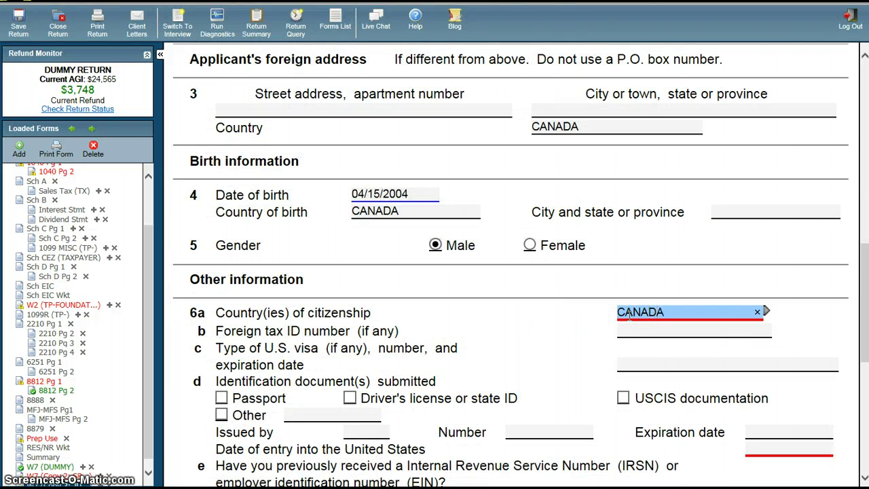
Step: Enter 01/15/2000 as the dependent's date of entry into the United States and choose No or do not know on line 6e
scroll(573, 314, "down", 4)
left_click(747, 180)
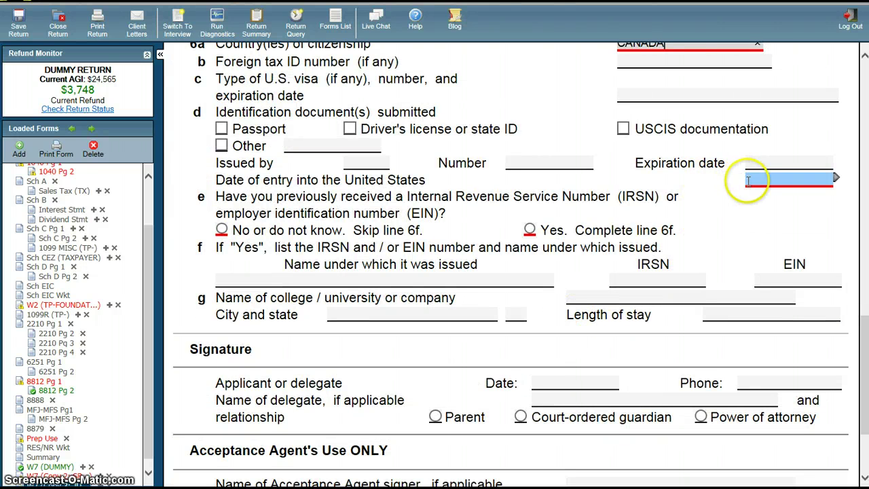
type("01/15/2")
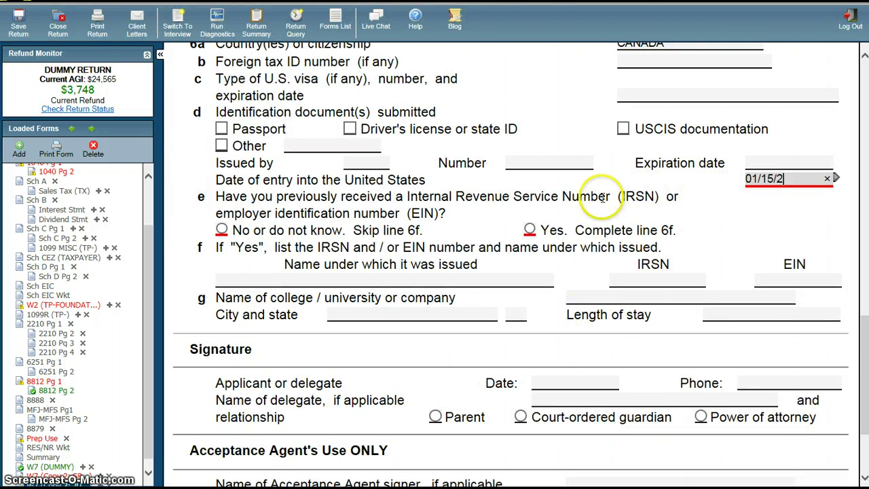
type("000")
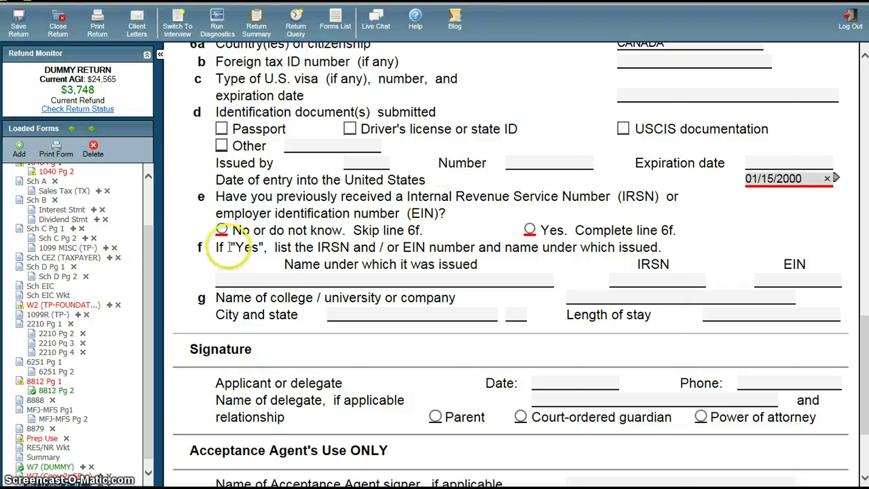
left_click(222, 230)
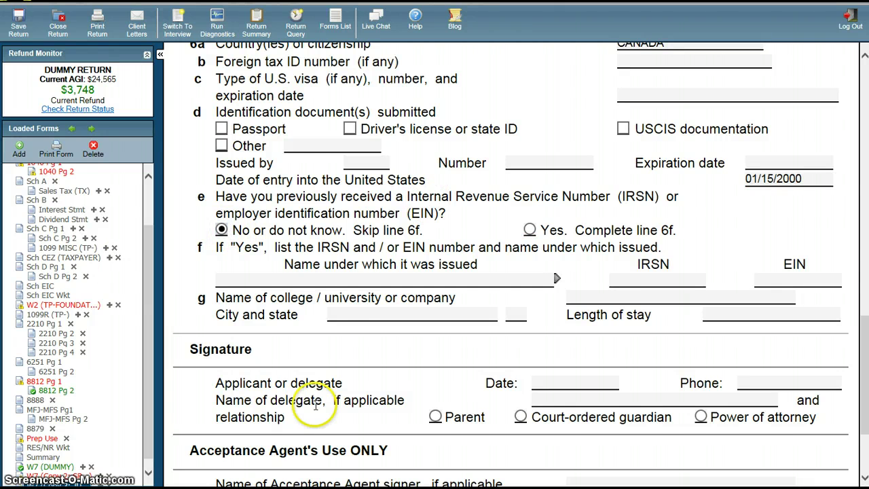
scroll(345, 407, "down", 2)
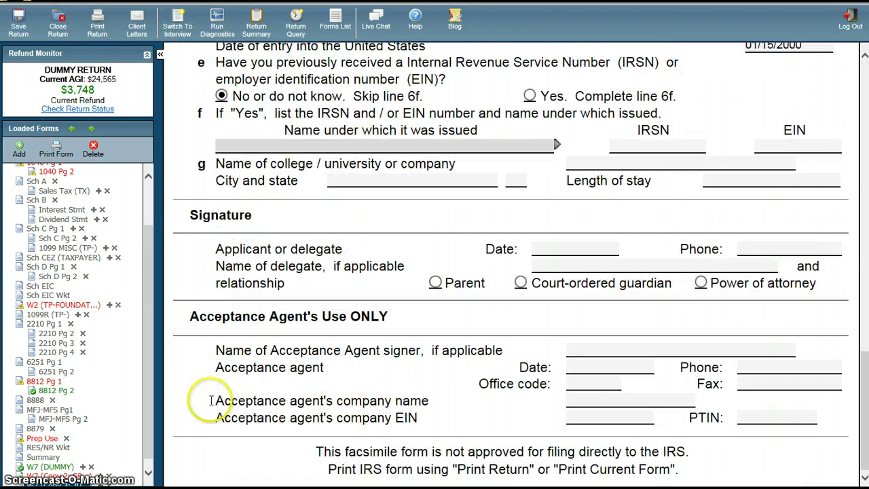
left_click_drag(149, 404, 151, 435)
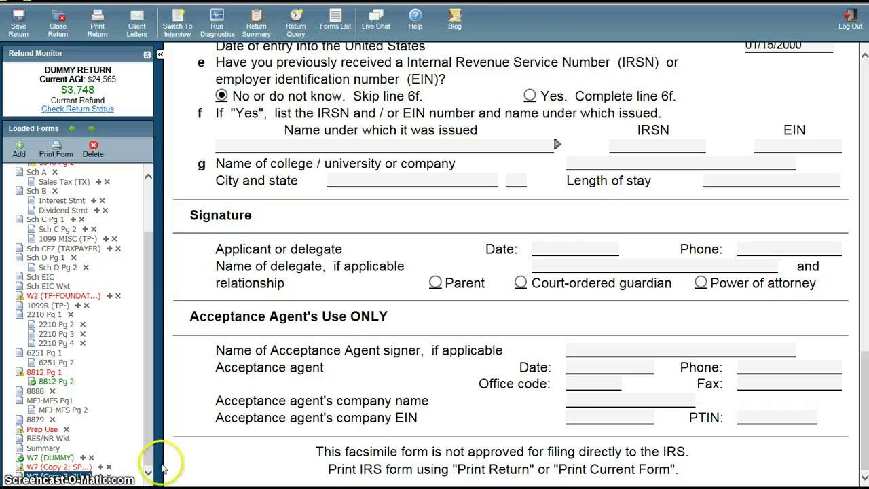
scroll(345, 431, "up", 1)
scroll(344, 432, "up", 15)
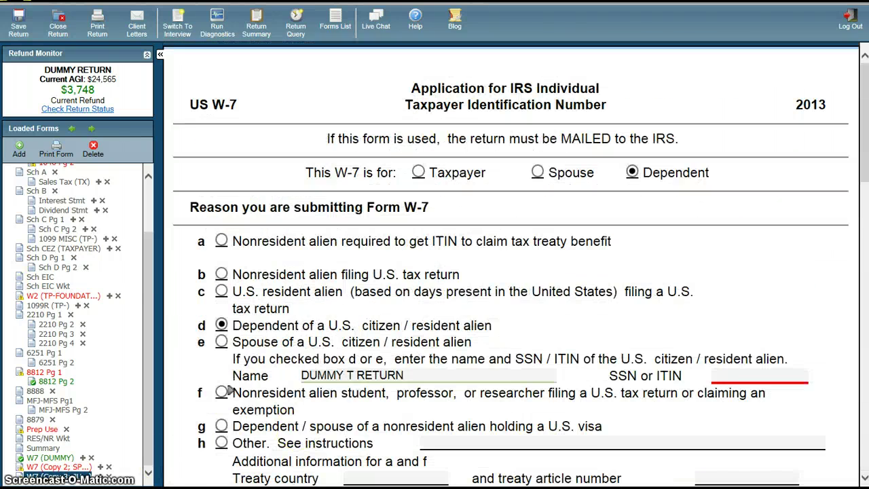
left_click(103, 25)
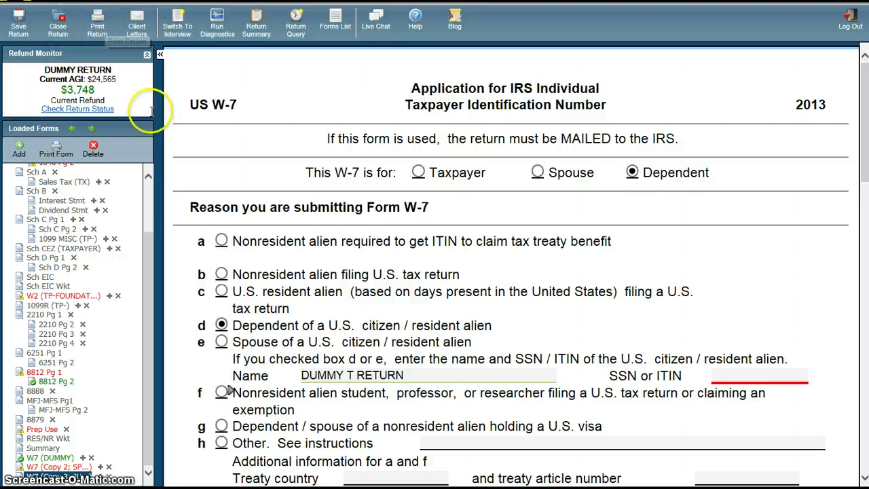